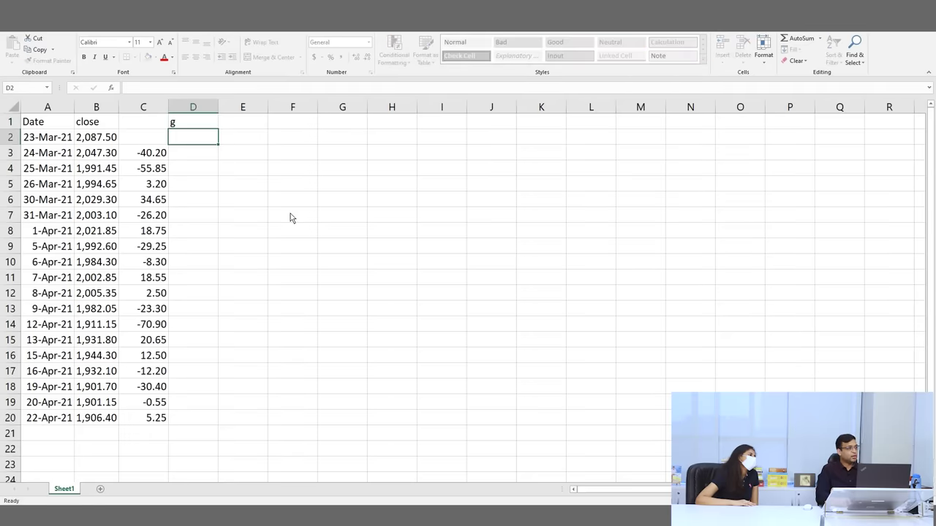
Enter the heading l in E1 and link loss cells E3 and E4 to C3 and C4
text(l)
key(Return)
key(Down)
text(=)
key(Left)
key(Left)
key(Return)
text(=)
key(Left)
key(Left)
key(Return)
Link gain cells D5 and D6 in column g to the positive changes in C5 and C6
key(Left)
text(=)
key(Left)
key(Return)
text(=)
key(Left)
key(Return)
Link loss cell E7 to C7 and gain cell D8 to C8
key(Right)
text(=)
key(Left)
key(Left)
key(Return)
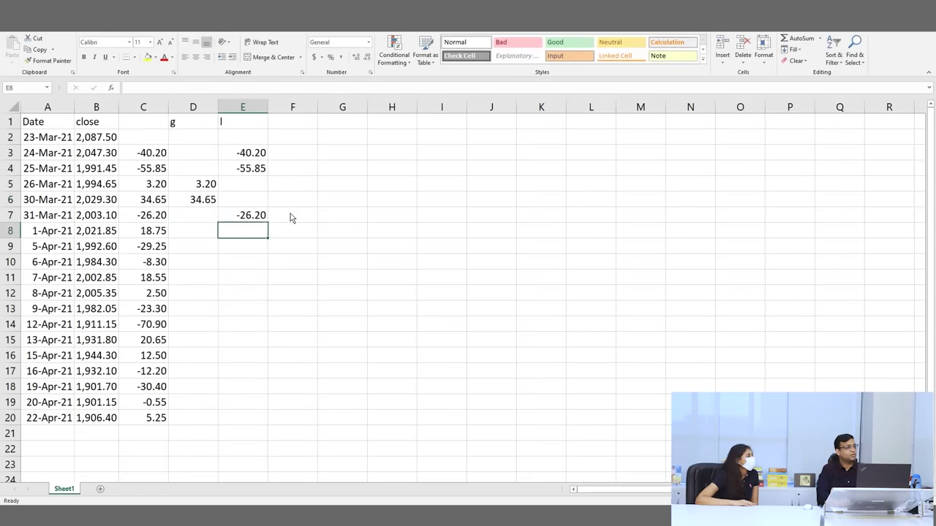
key(Left)
text(=)
key(Left)
key(Return)
Link loss cells E9 and E10 to the negative changes in C9 and C10
key(Right)
text(=)
key(Left)
key(Left)
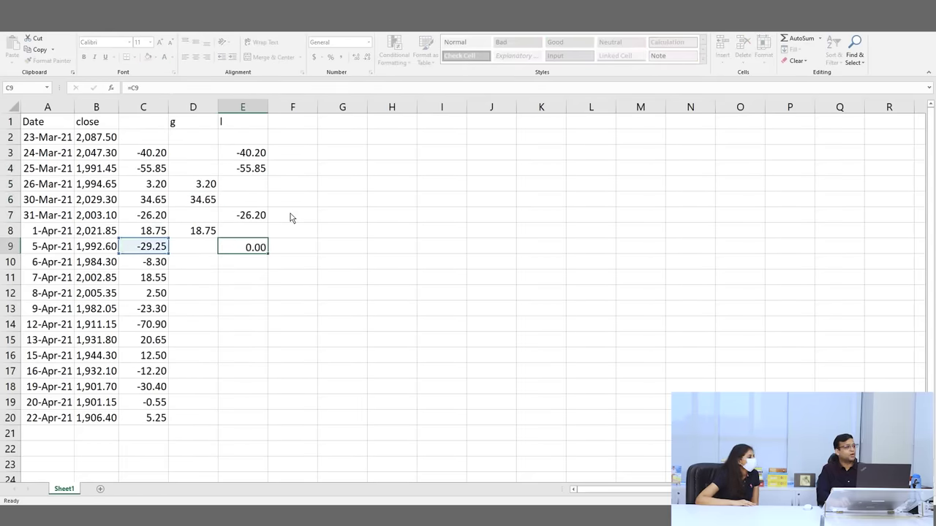
key(Return)
key(Right)
text(=)
key(Left)
key(Left)
key(Return)
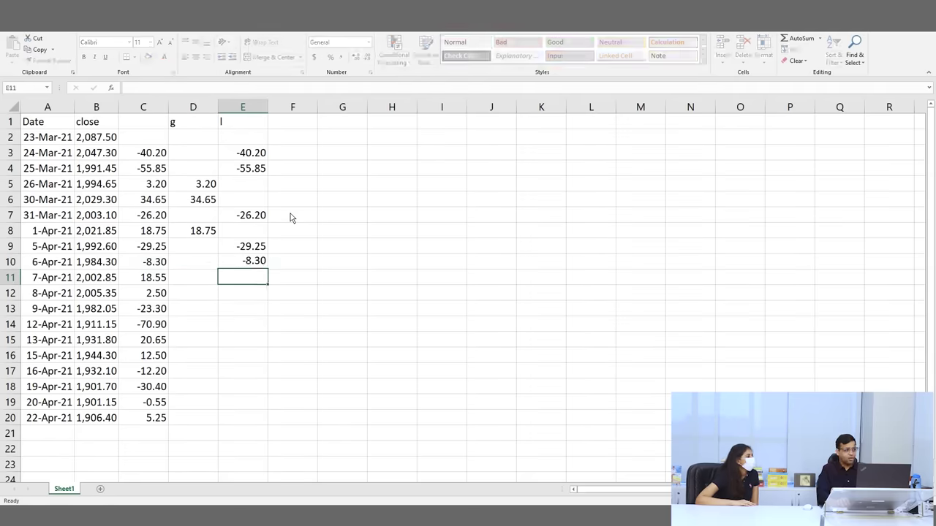
Link gain cells D11 and D12 to the positive changes in C11 and C12
key(Left)
text(=)
key(Left)
key(Return)
text(=)
key(Left)
key(Return)
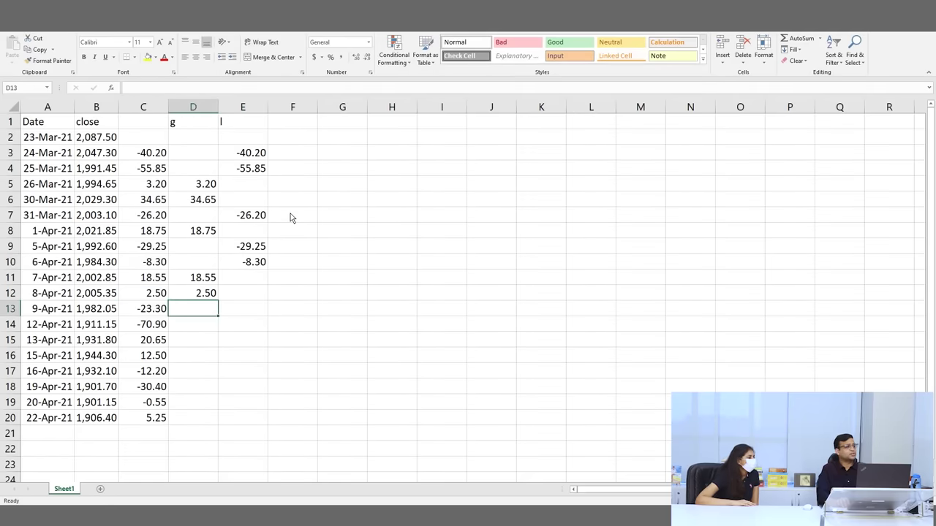
Link loss cells E13 and E14 to the negative changes in C13 and C14
key(Right)
text(=)
key(Left)
key(Left)
key(Return)
text(=)
key(Left)
key(Left)
key(Return)
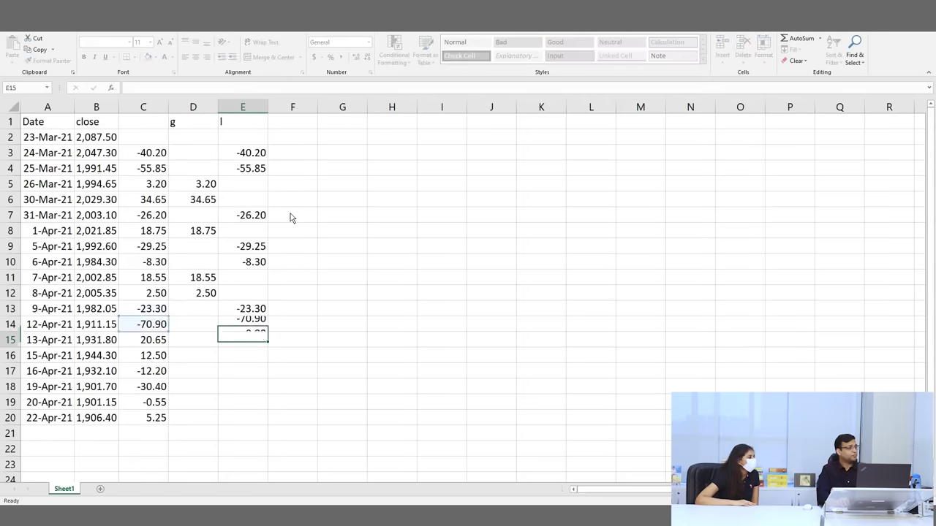
Link gain cells D15 and D16 to the positive changes in C15 and C16
key(Left)
text(=)
key(Left)
key(Return)
text(=)
key(Left)
key(Return)
Link loss cells E17, E18 and E19 to the negative changes in C17, C18 and C19
key(Right)
text(=)
key(Left)
key(Left)
key(Return)
text(=)
key(Left)
key(Left)
key(Return)
text(=)
key(Left)
key(Left)
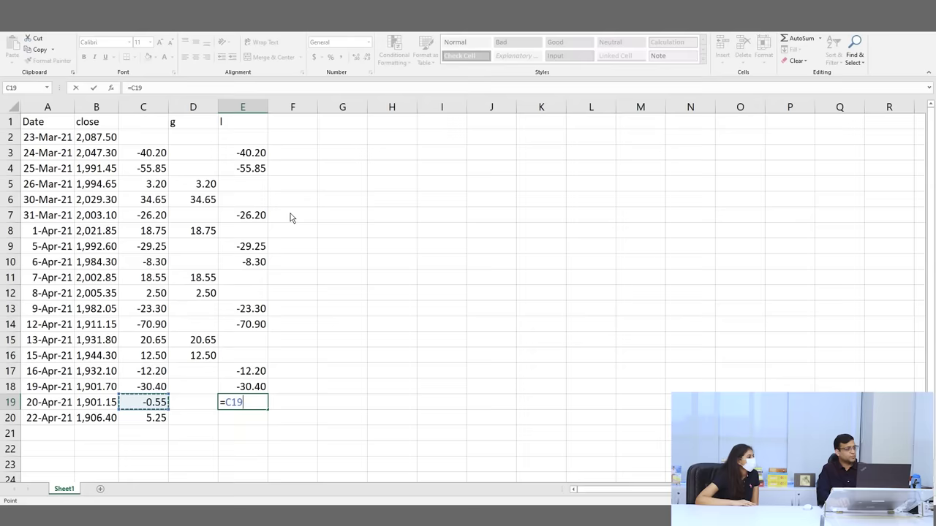
key(Return)
Link gain cell D20 to the positive change in C20
key(Left)
text(=)
key(Left)
key(ctrl+Return)
Review the entries in gain column g and loss column l from the headings down to row 20
key(Up)
key(Up)
key(Up)
key(Up)
key(Up)
key(Up)
key(Up)
key(Up)
key(Up)
key(Up)
key(Up)
key(Up)
key(Up)
key(Up)
key(Up)
key(Up)
key(Up)
key(Up)
key(Up)
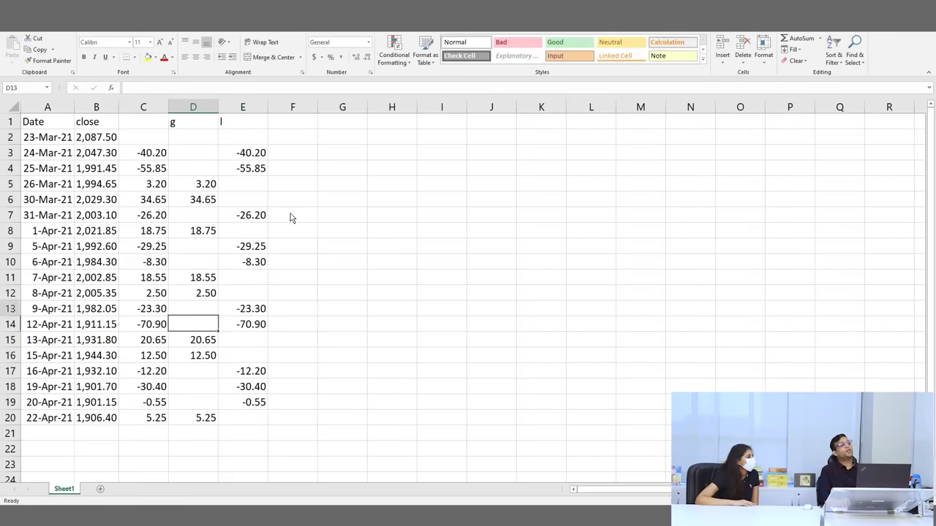
key(Down)
key(Down)
key(Right)
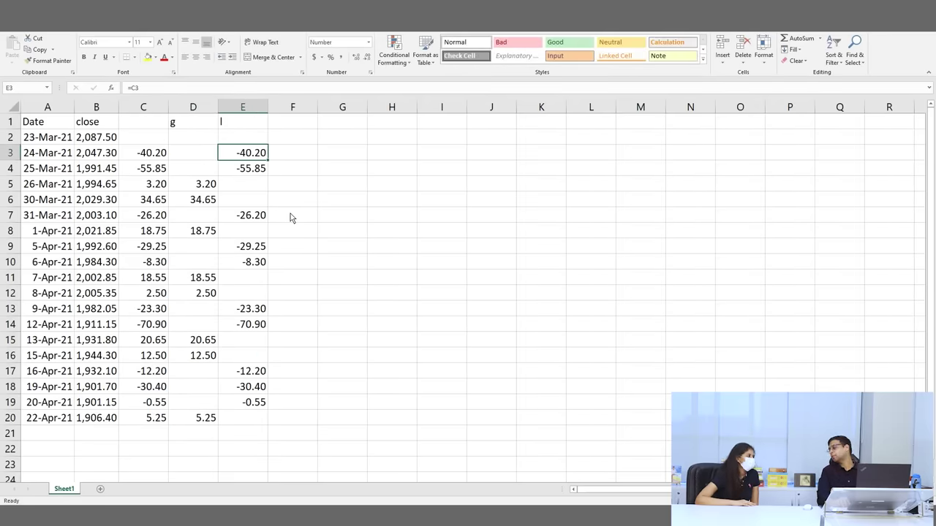
key(Down)
key(Down)
key(Down)
key(Down)
key(Down)
key(Down)
key(Down)
key(Down)
key(Down)
key(Down)
key(Down)
key(Down)
key(Down)
key(Down)
key(Down)
key(Down)
key(Down)
key(Down)
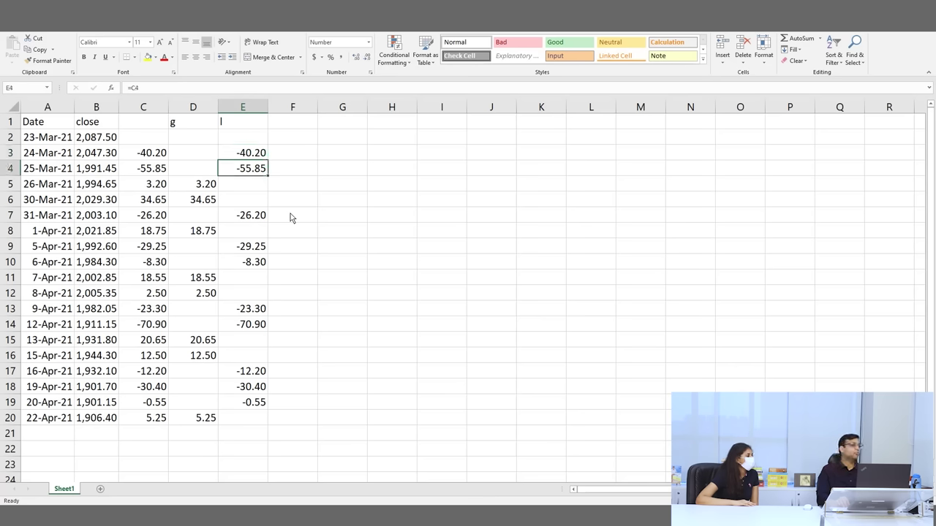
Calculate the average gain in F20 with the formula =AVERAGE(D7:D20)
key(Right)
key(Right)
key(Up)
key(Left)
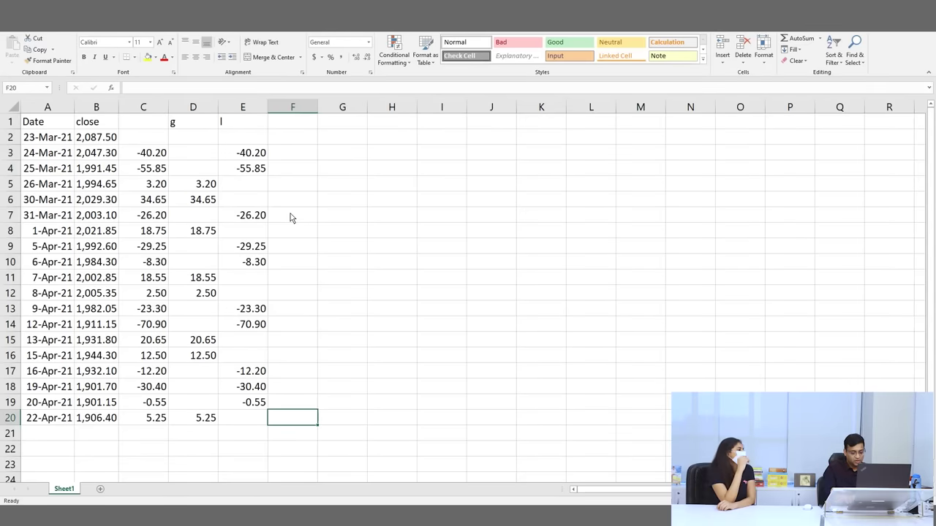
text(=avera)
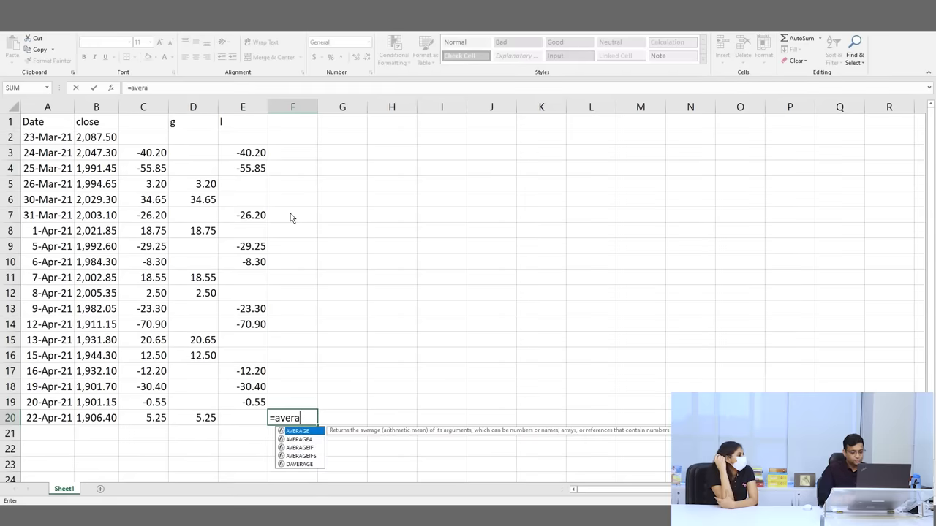
text(ge()
key(Left)
key(Left)
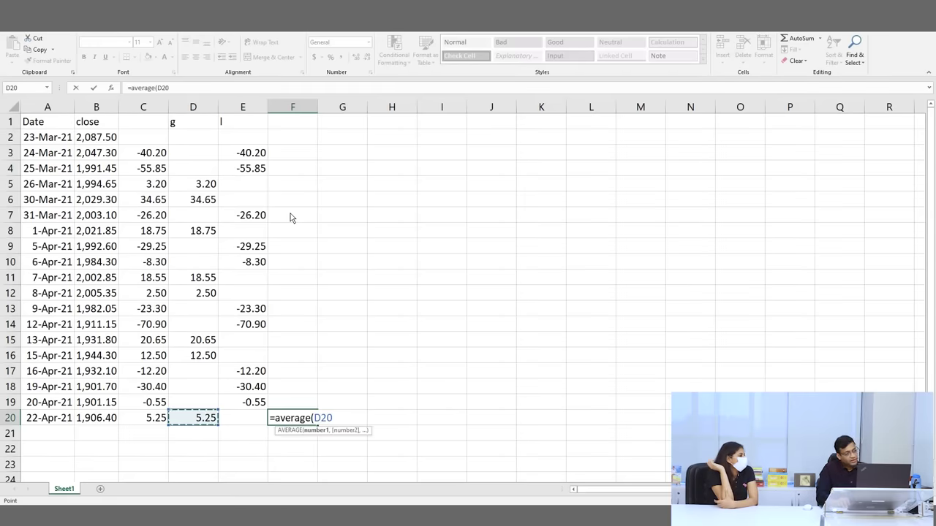
key(shift+Up)
key(shift+Up)
key(shift+Up)
key(shift+Up)
key(shift+Up)
key(shift+Up)
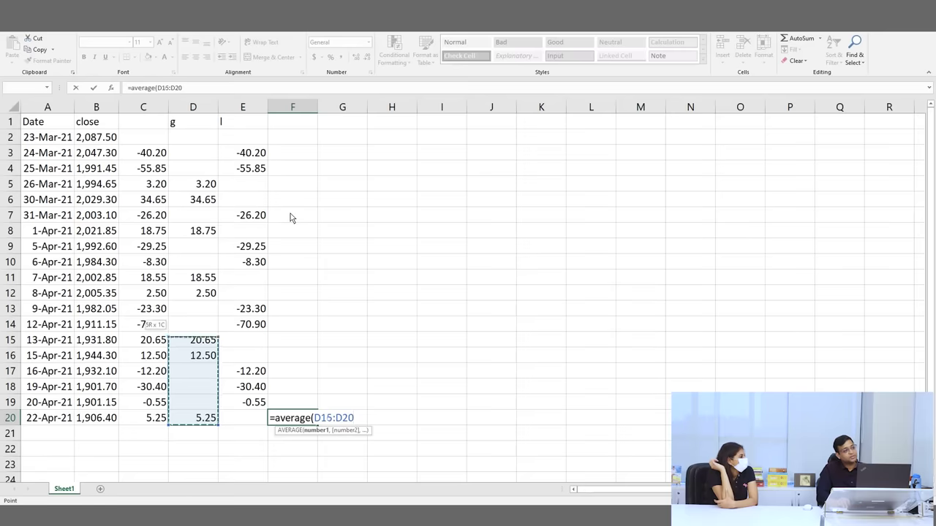
key(shift+Up)
key(shift+Up)
key(shift+Up)
key(shift+Up)
key(shift+Up)
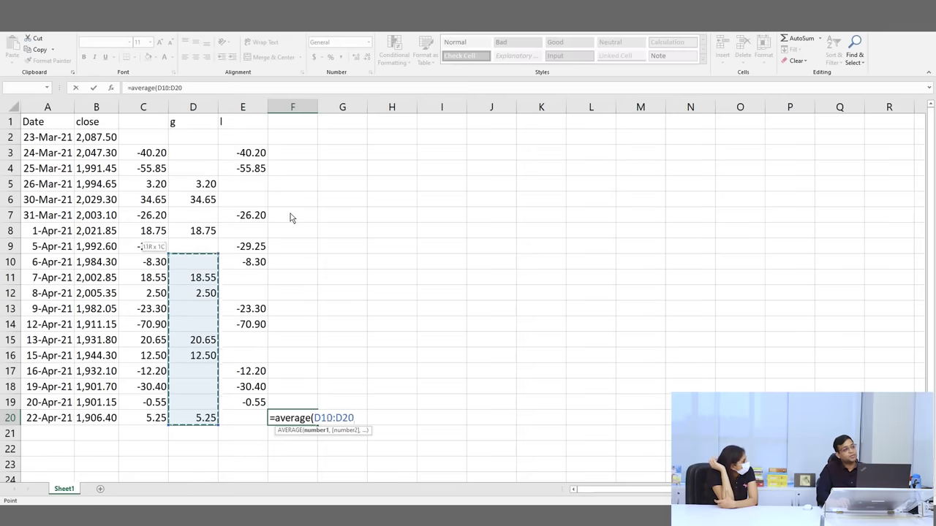
key(shift+Up)
key(shift+Up)
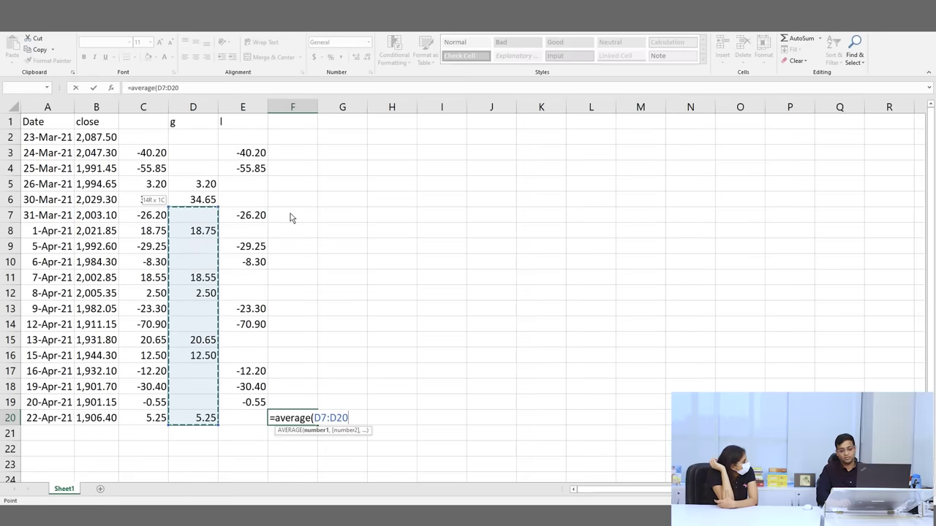
text())
key(ctrl+Return)
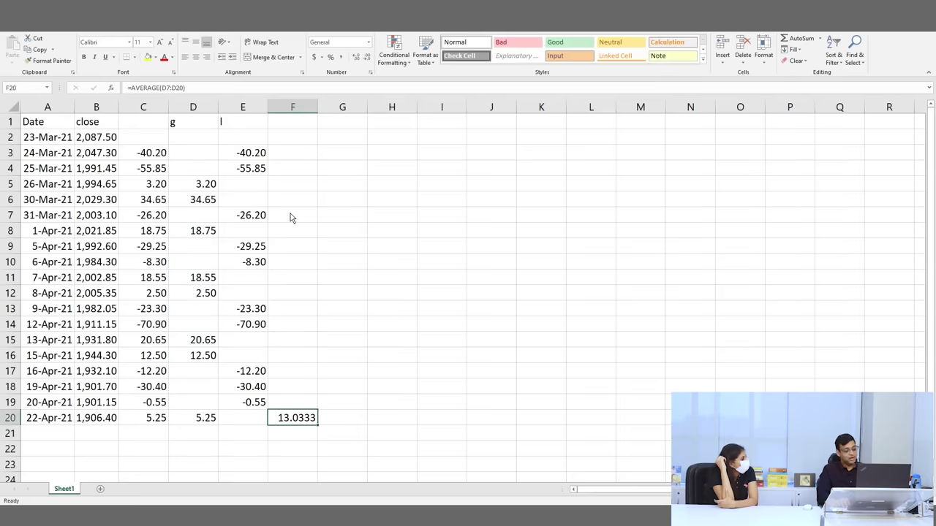
Copy the average formula from F20 into G20 to average the losses in E7:E20
key(ctrl+c)
key(Right)
key(ctrl+v)
key(Escape)
key(Left)
key(Right)
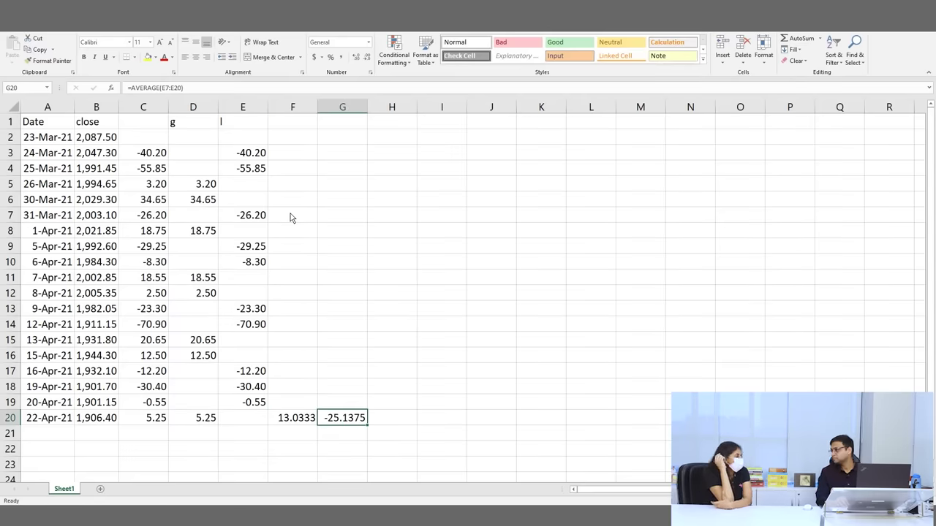
Inspect the range used by the average-loss formula in G20 and compare it with the average-gain formula in F20
key(F2)
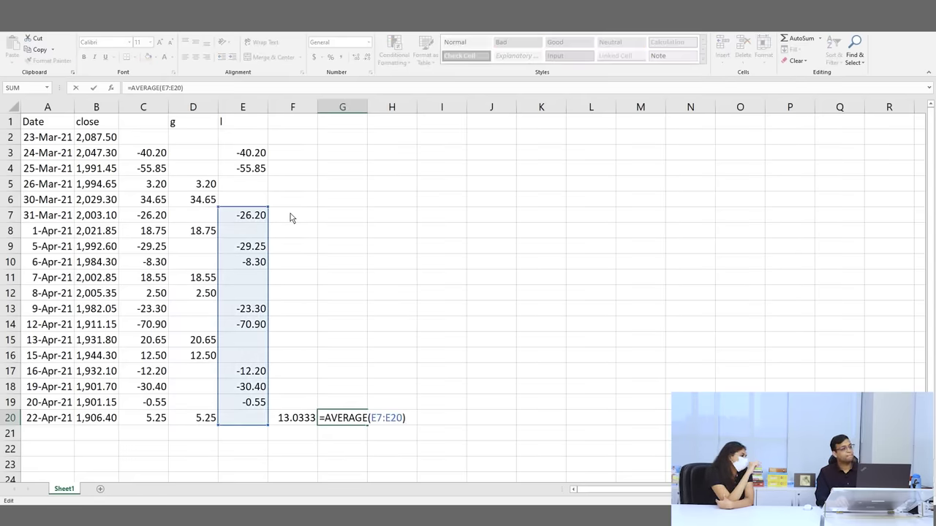
key(Return)
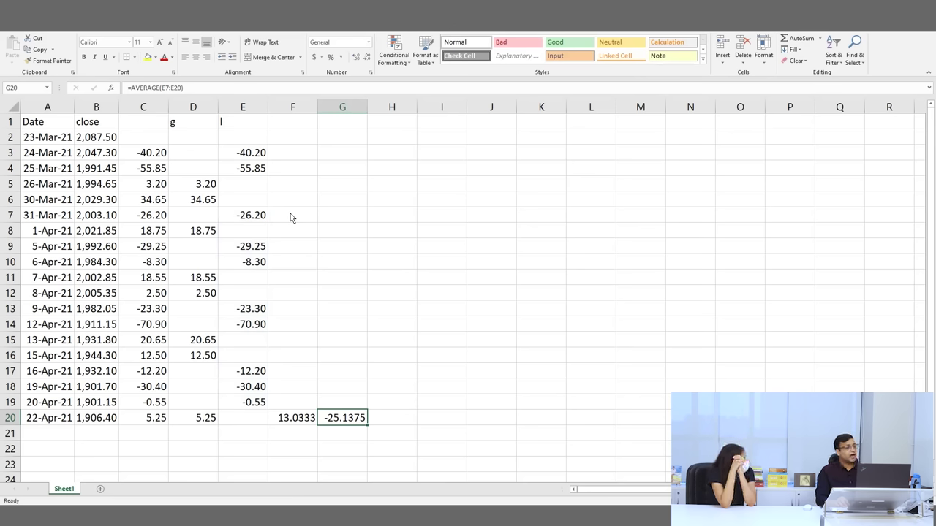
key(Left)
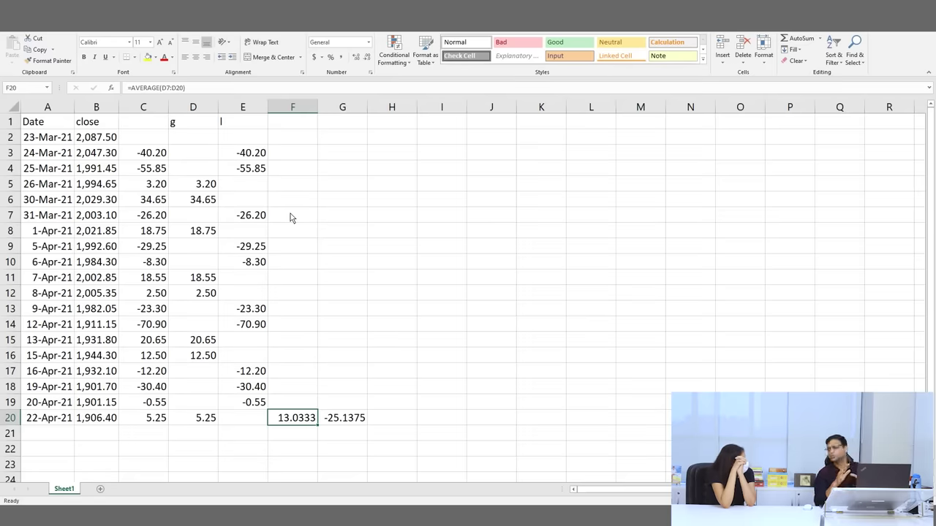
key(Left)
key(Right)
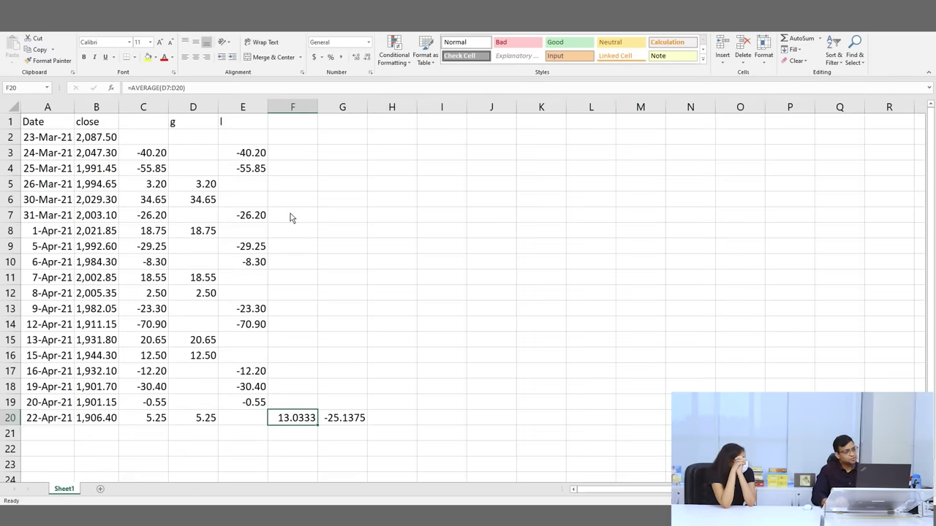
key(Right)
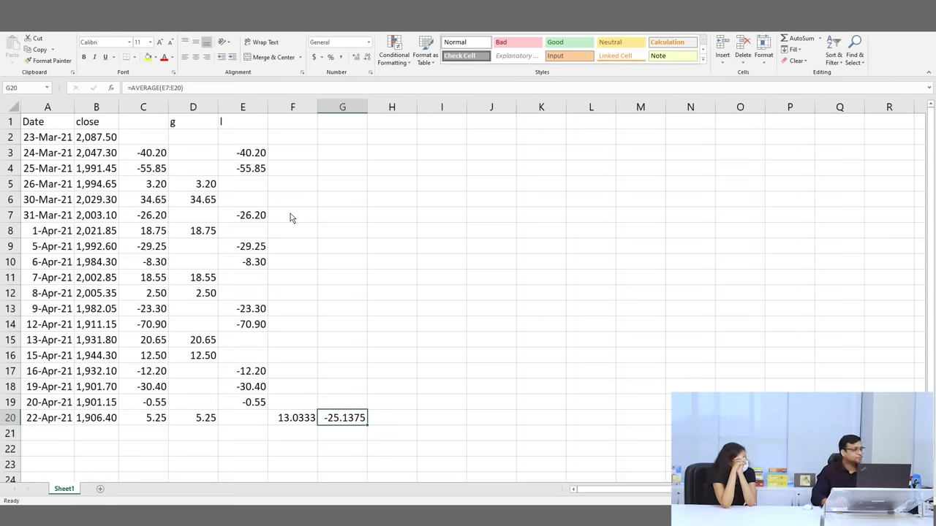
key(Right)
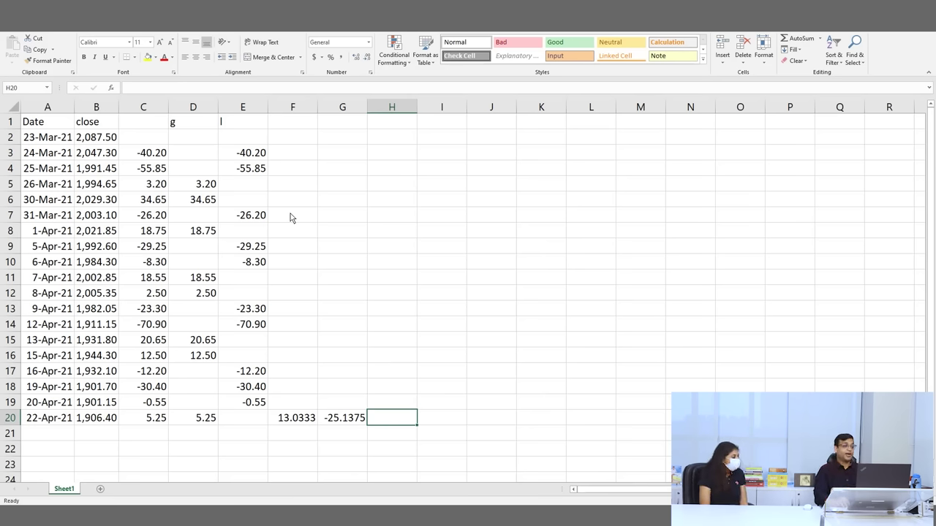
key(Left)
key(Left)
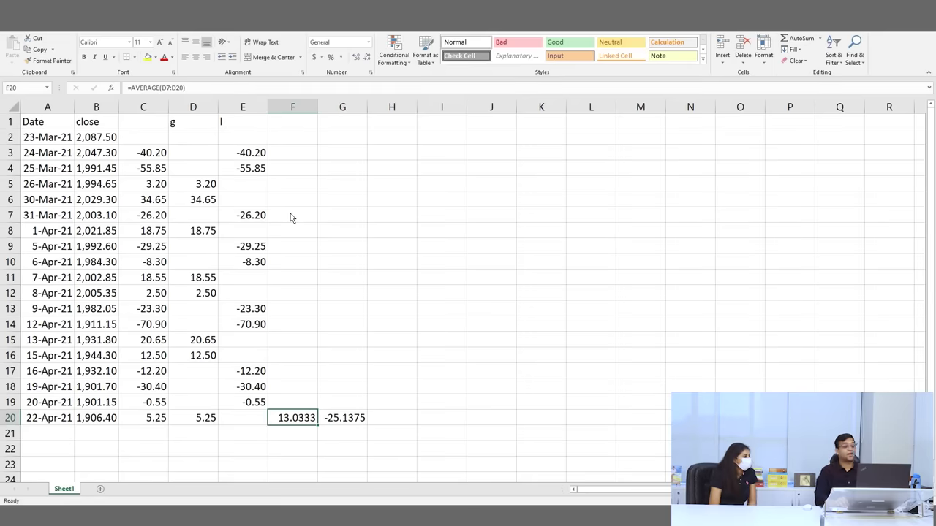
key(Right)
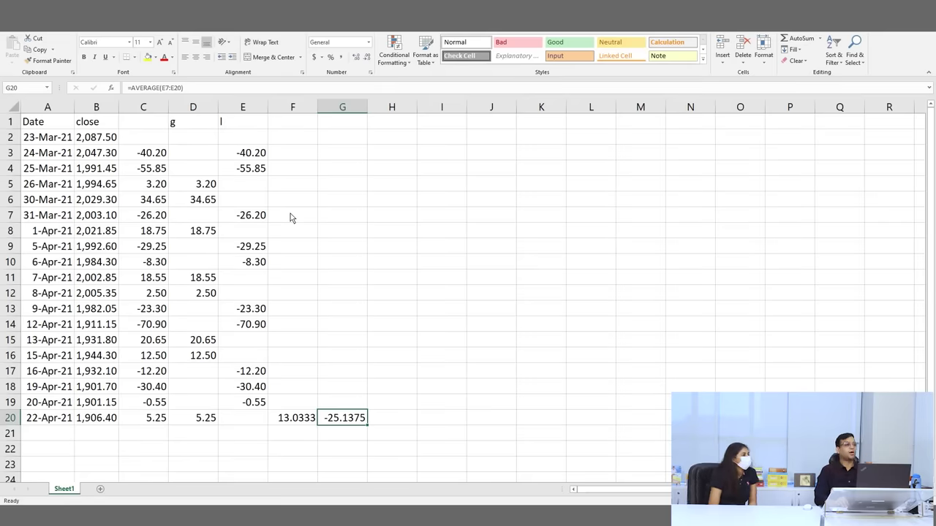
Examine the formula behind the first loss entry in E3
key(Left)
key(Left)
key(Up)
key(Up)
key(Up)
key(Up)
key(Up)
key(Up)
key(Up)
key(Up)
key(Up)
key(Up)
key(Up)
key(Up)
key(Up)
key(Up)
key(Up)
key(Up)
key(Up)
key(Up)
key(Up)
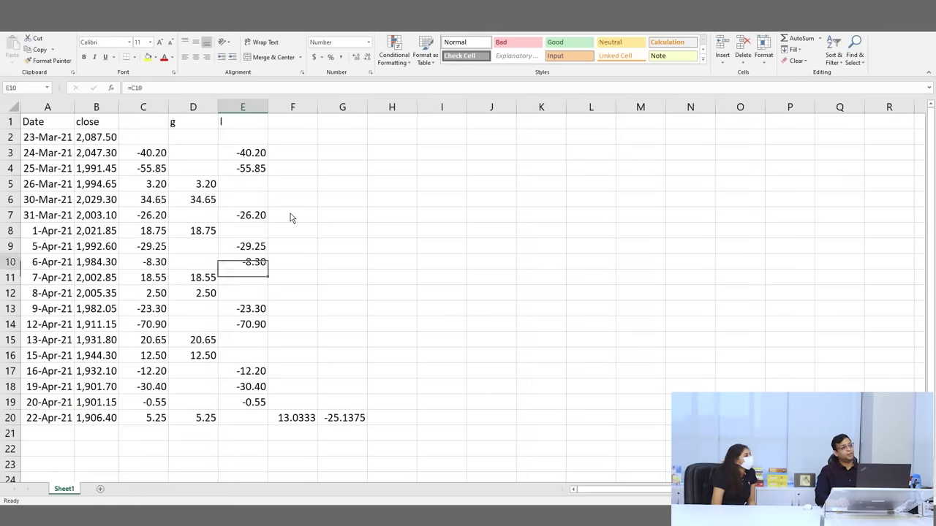
key(Down)
key(Down)
key(Down)
key(Up)
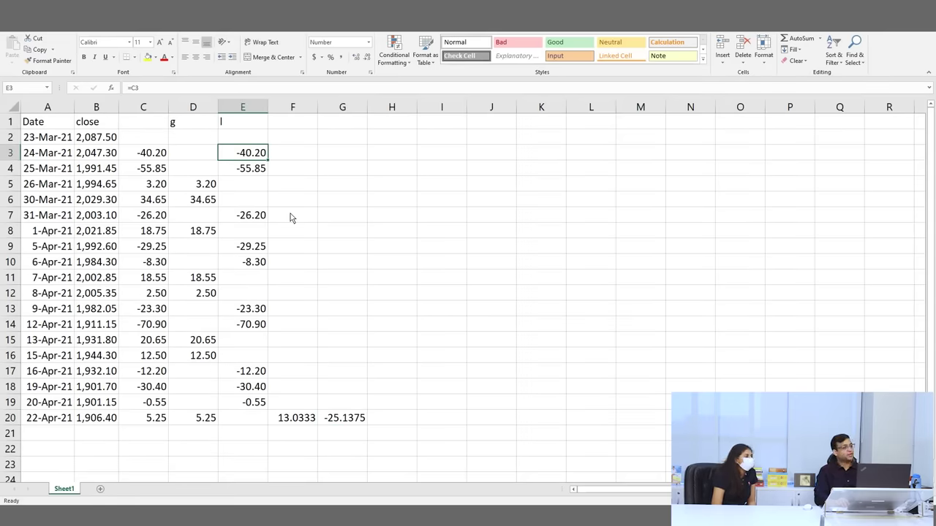
key(F2)
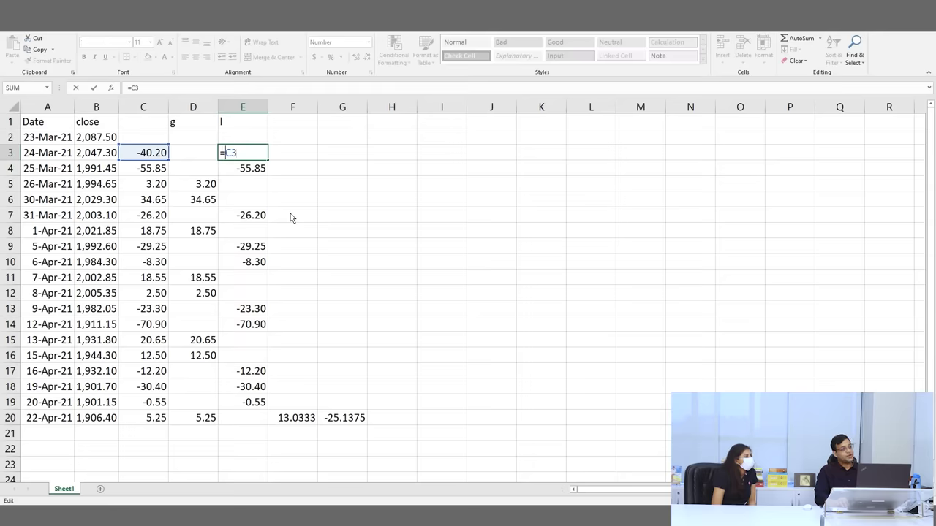
key(Tab)
key(Down)
click(291, 213)
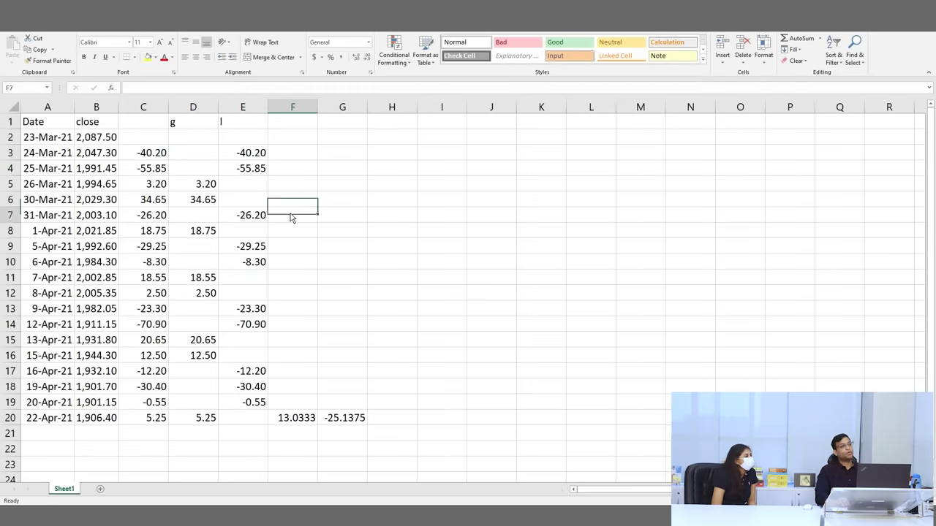
Change the loss formula in E3 to =-C3 so the loss is expressed as a positive number
key(Left)
key(Up)
key(Up)
key(Up)
key(Up)
key(F2)
key(Left)
key(Left)
text(-)
key(Return)
key(Up)
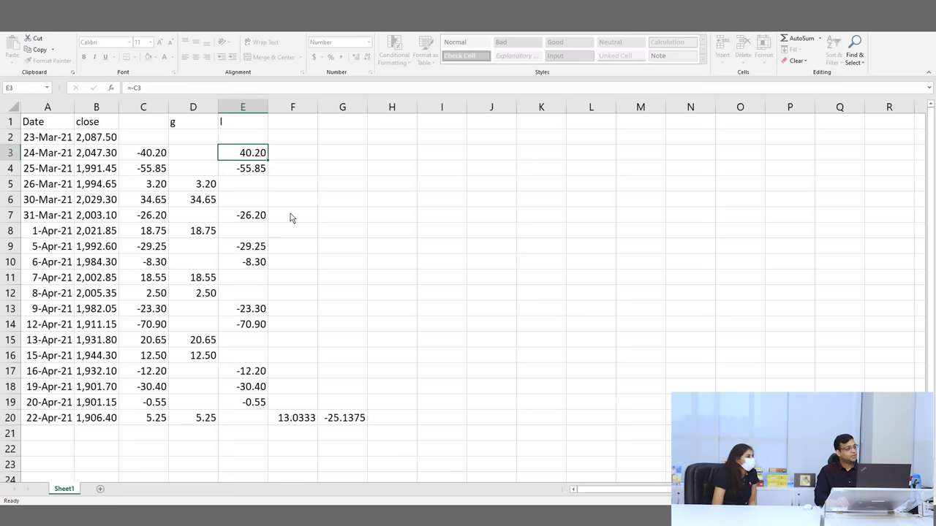
Copy the sign-reversed formula from E3 to the other loss entries in E4, E7, E9, E10, E13, E14 and E17:E19
key(ctrl+c)
key(Down)
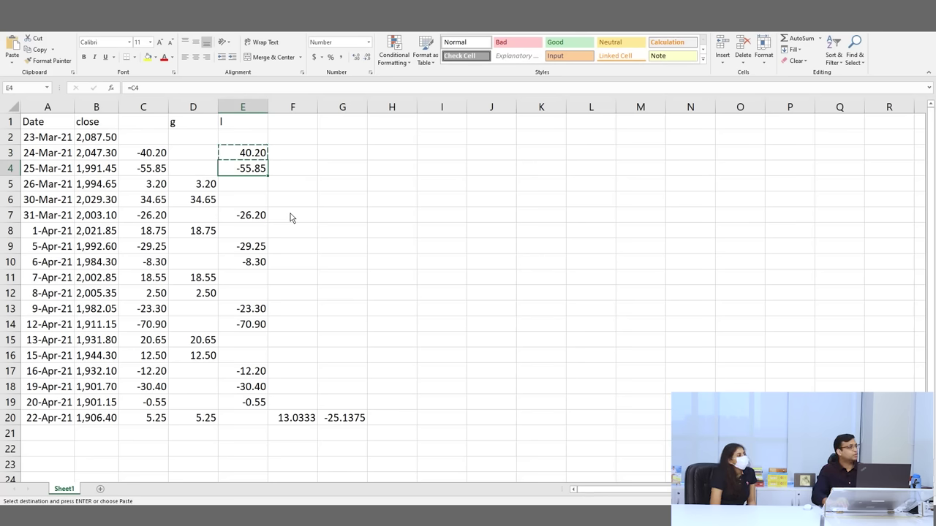
key(ctrl+v)
key(Down)
key(Down)
key(Down)
key(ctrl+v)
key(Down)
key(Down)
key(ctrl+v)
key(Down)
key(ctrl+v)
key(Down)
key(ctrl+v)
key(Down)
key(Down)
key(ctrl+v)
key(Down)
key(ctrl+v)
key(Down)
key(Down)
key(Down)
key(ctrl+v)
key(Down)
key(ctrl+v)
key(Down)
key(ctrl+v)
key(Down)
key(Down)
key(Right)
key(Right)
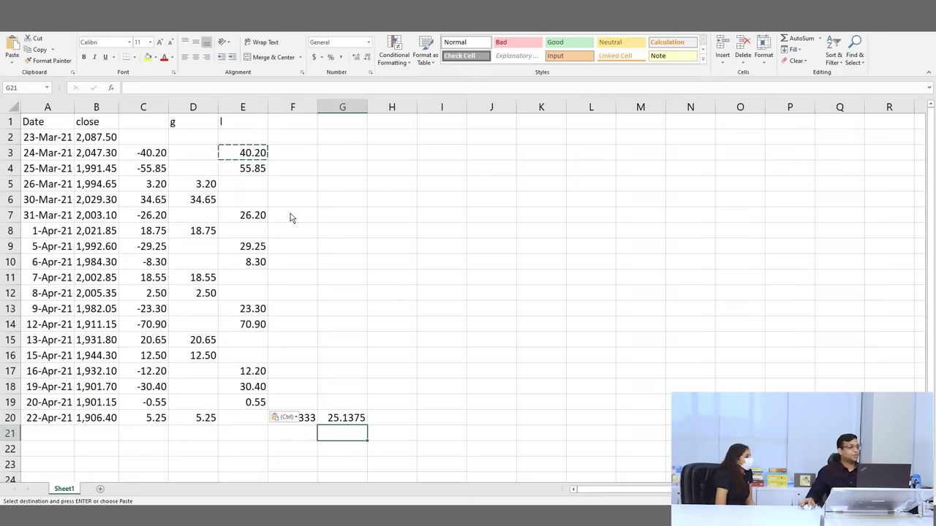
click(347, 374)
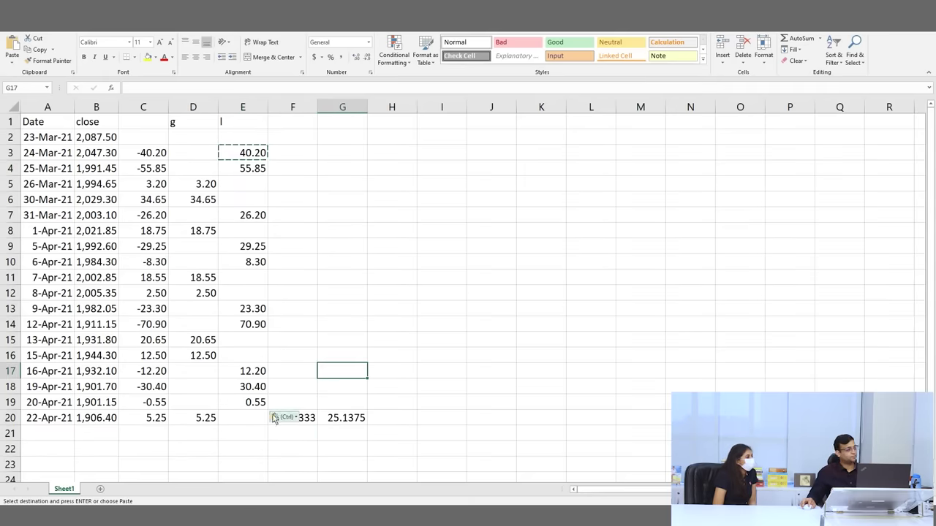
key(ctrl)
click(329, 420)
key(Escape)
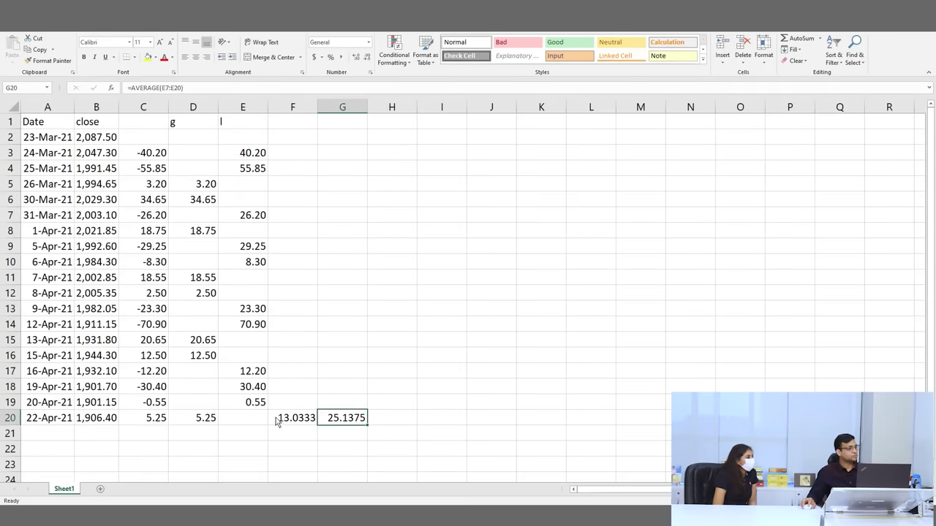
Calculate the ratio of average gain to average loss in H20 with the formula =F20/G20
key(Left)
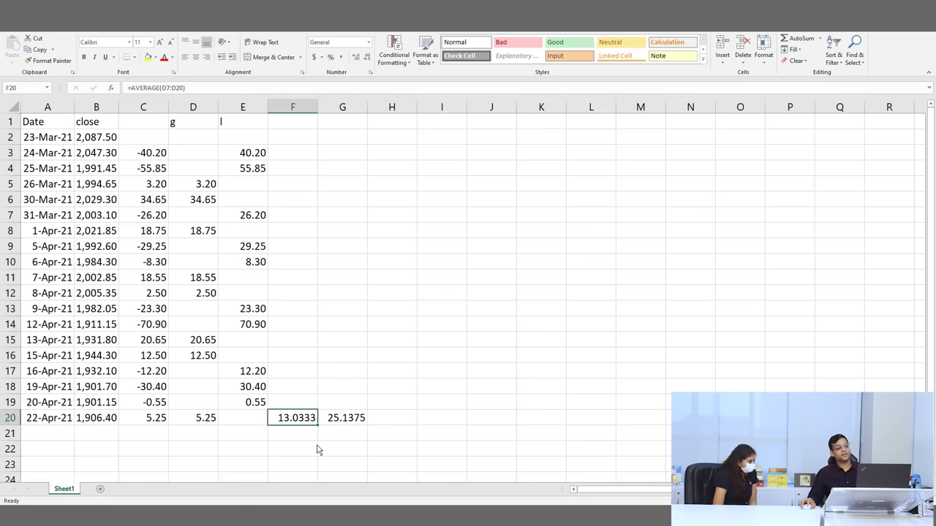
click(350, 426)
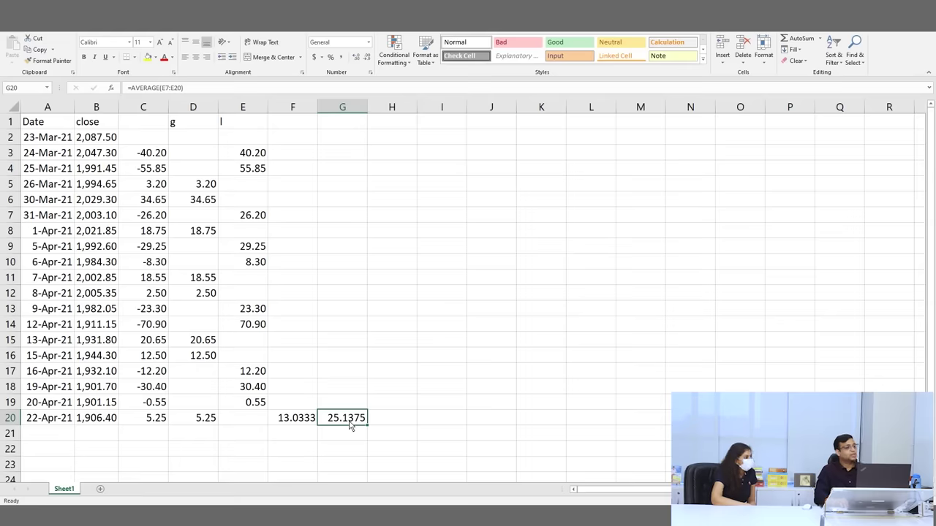
key(Right)
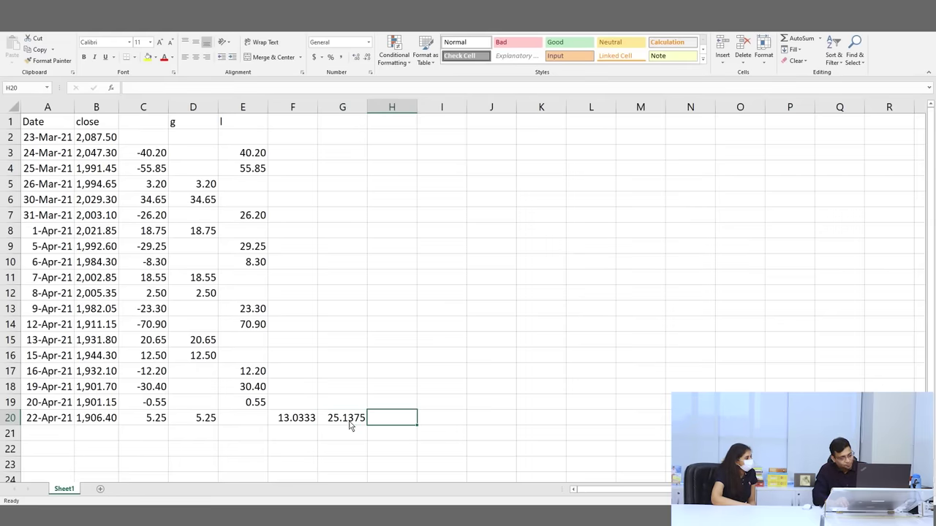
text(=)
key(Left)
key(Left)
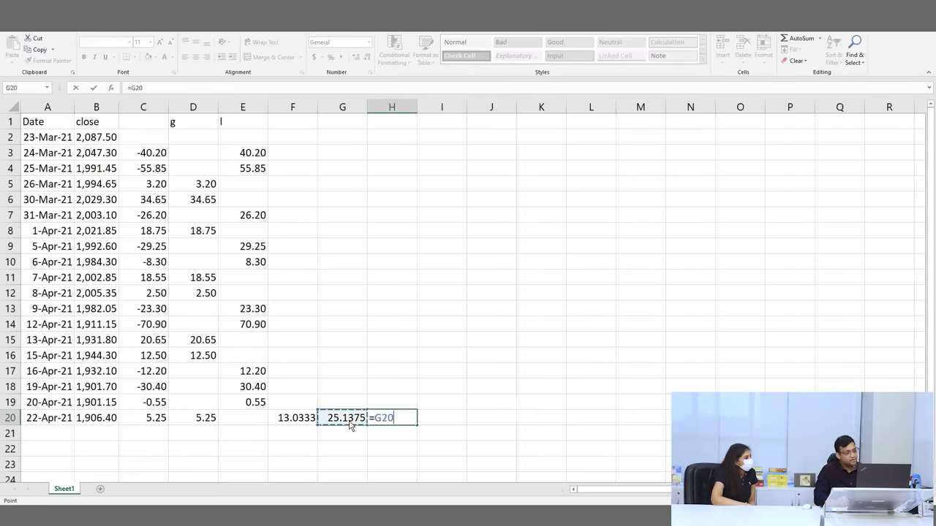
text(/)
key(Left)
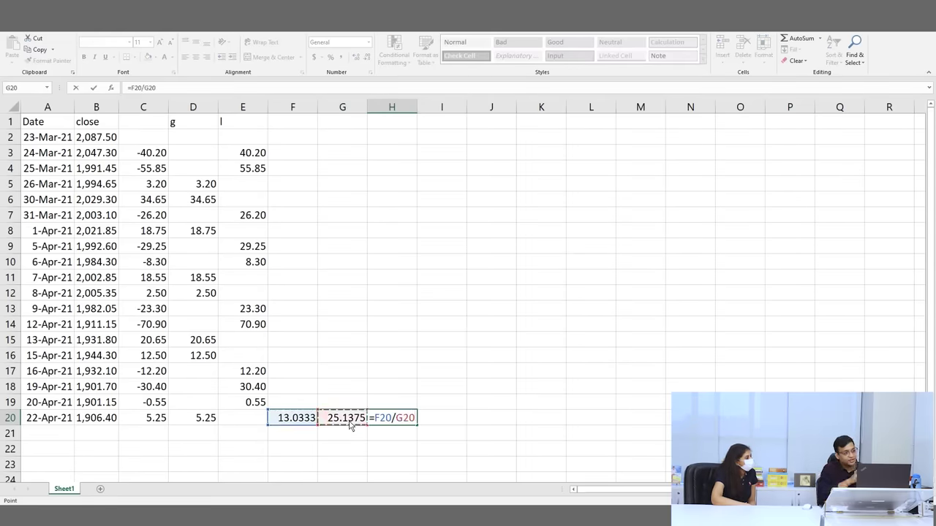
key(Return)
key(Up)
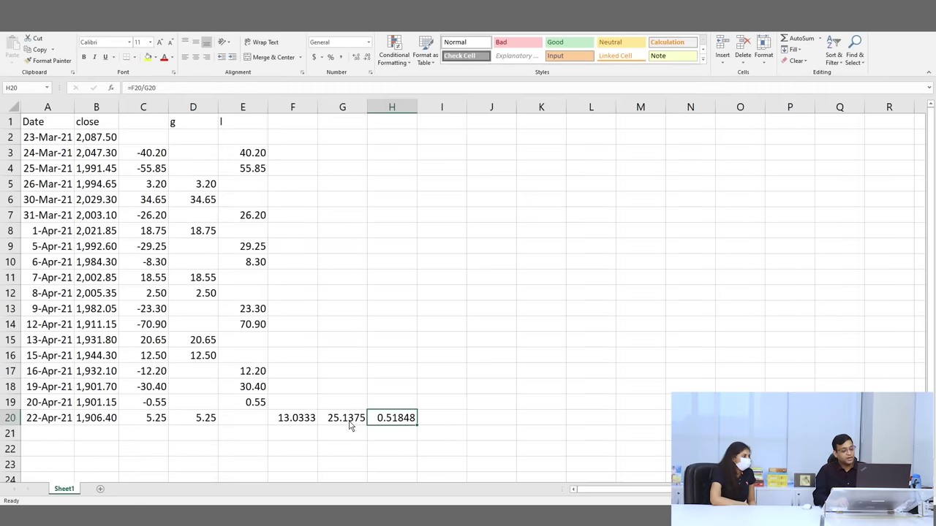
Calculate the RSI in I20 with the formula =100-100/(1+H20)
key(Right)
text(=100)
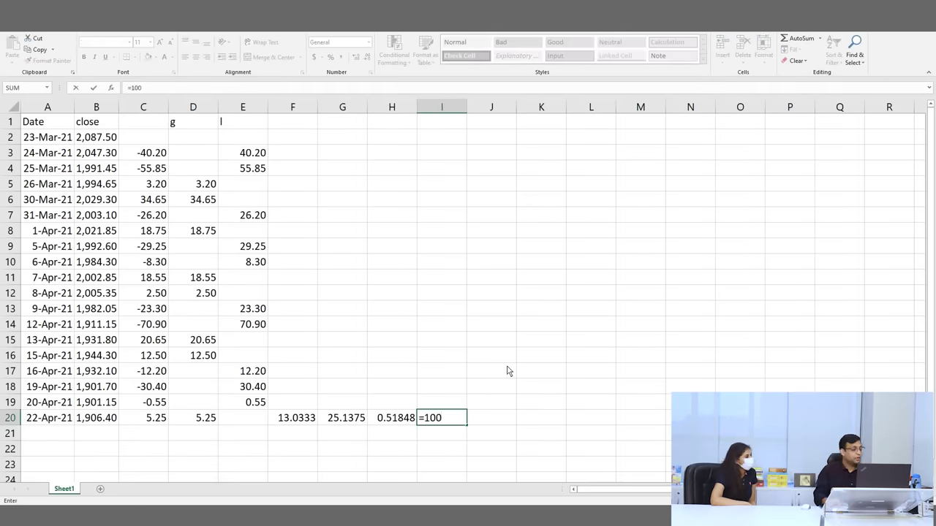
text(-)
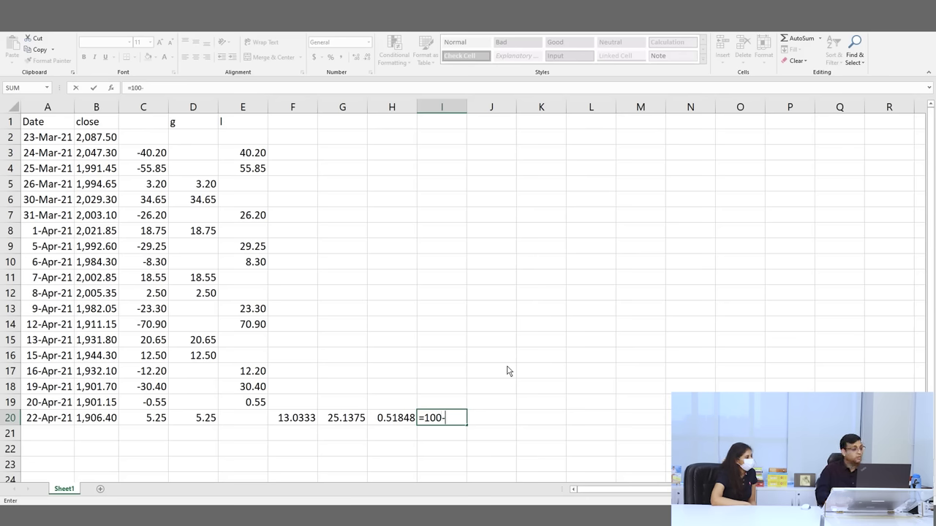
text(100/(1+)
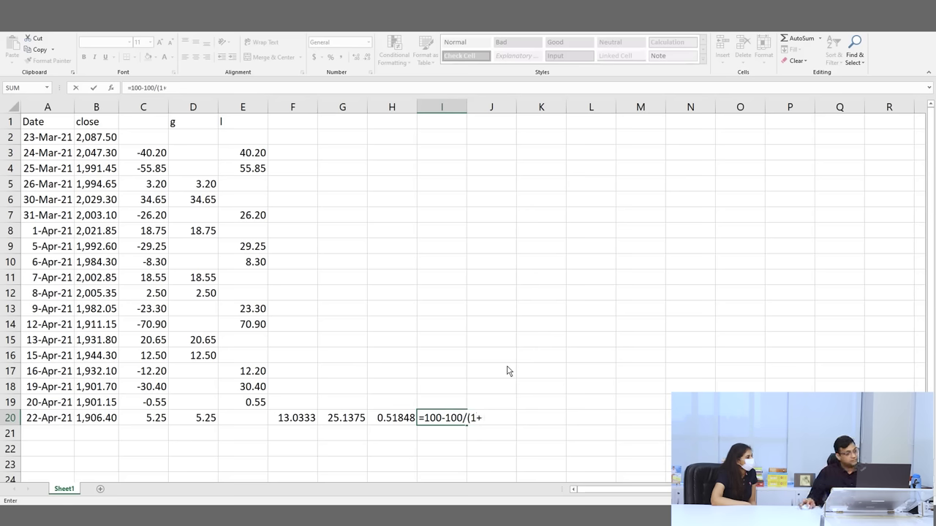
click(408, 425)
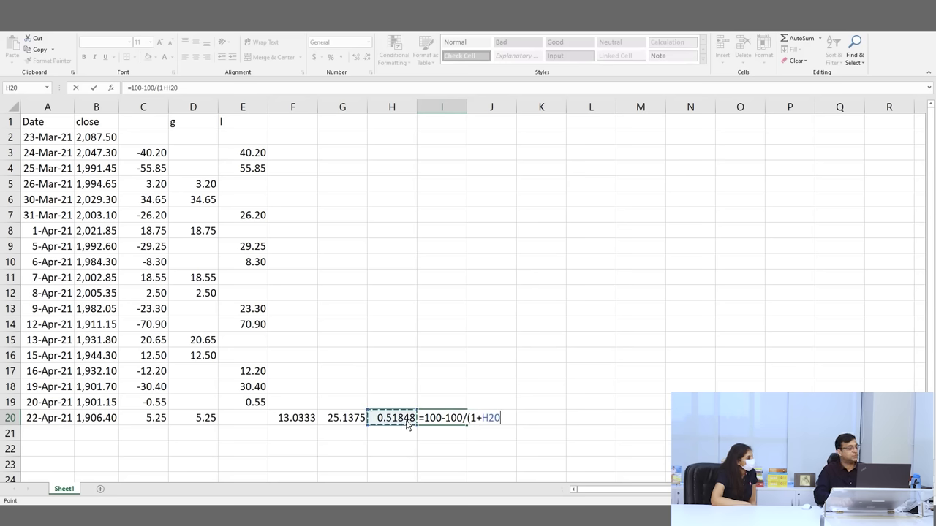
text())
key(Return)
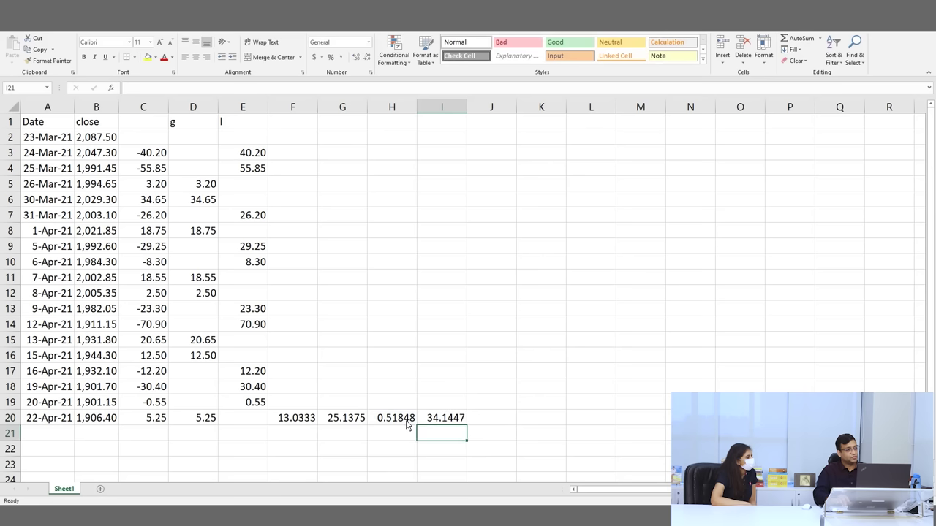
key(Up)
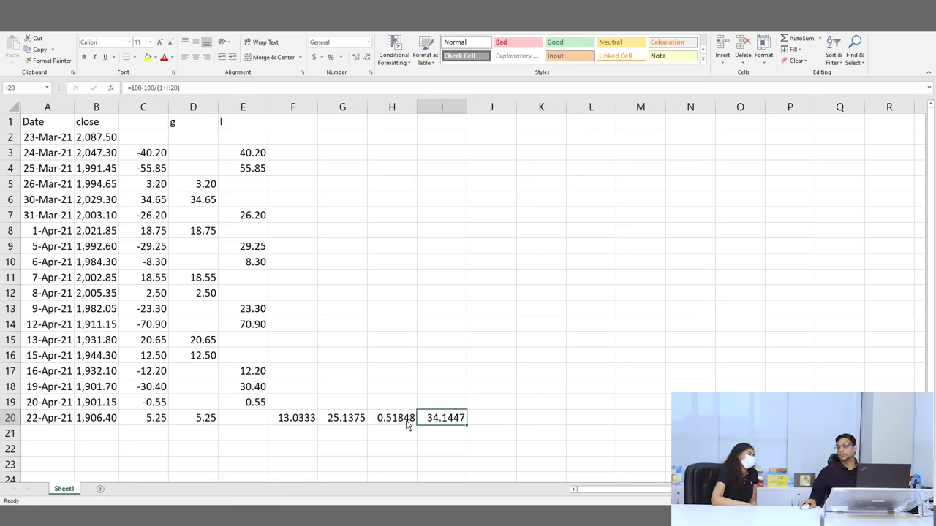
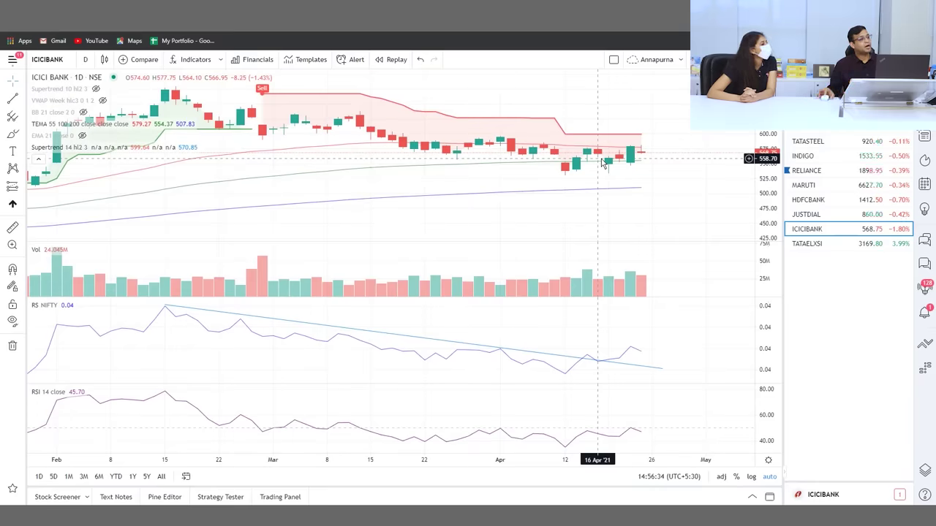
In TradingView, draw a horizontal ray at 595.00 on the ICICIBANK daily price chart, starting at 26 Mar 2021
scroll(607, 161, down, 2)
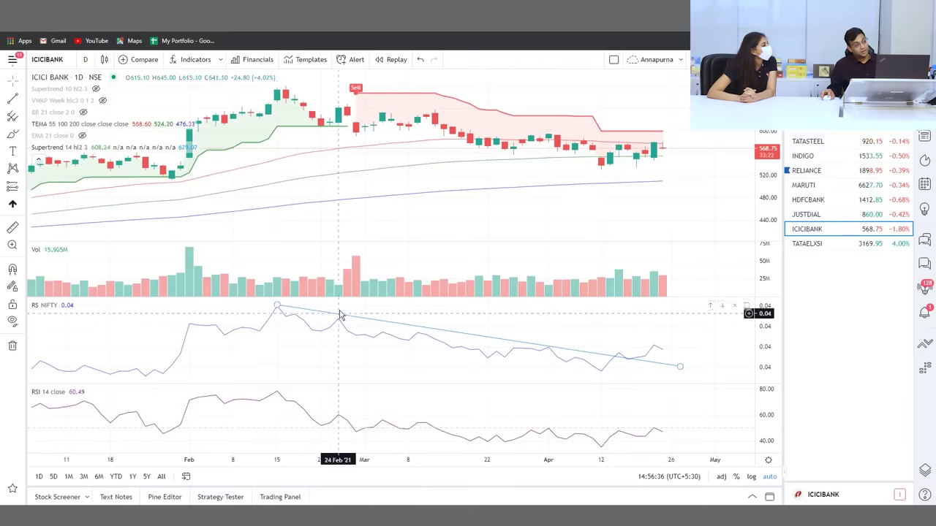
click(166, 331)
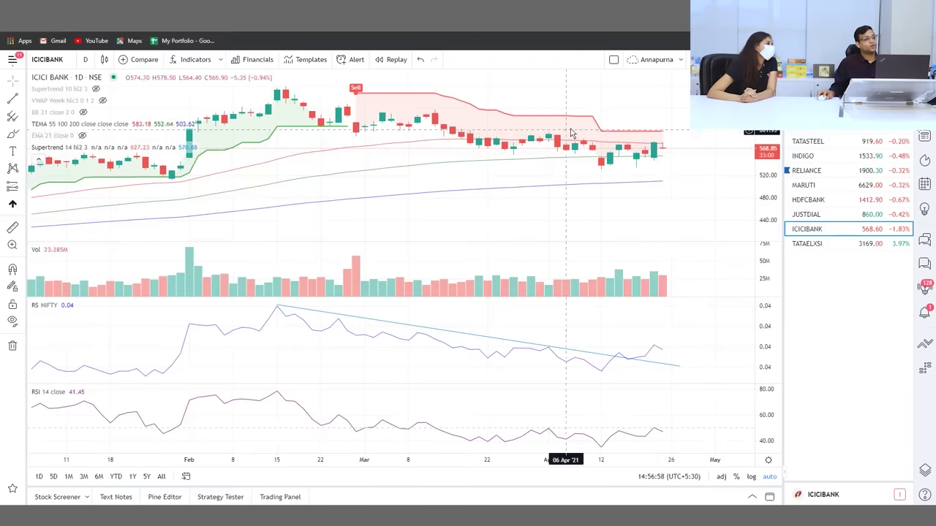
click(25, 100)
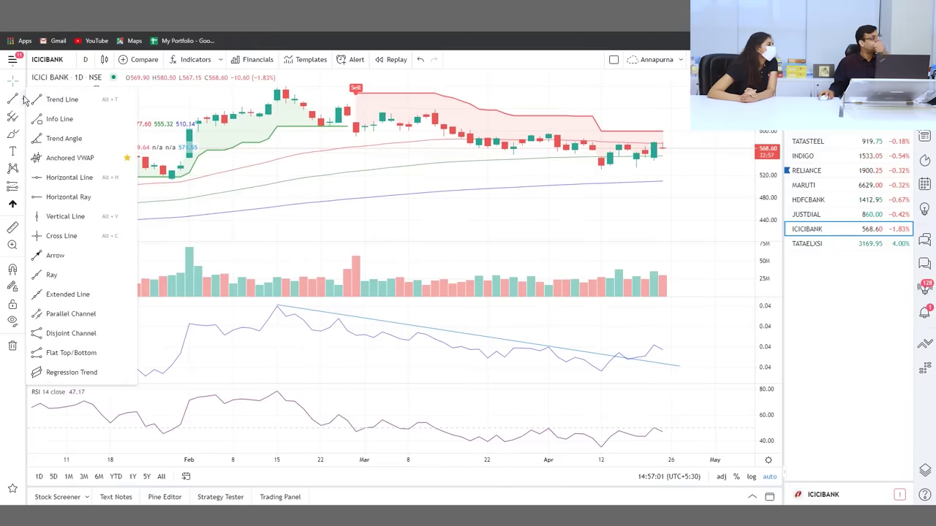
click(76, 197)
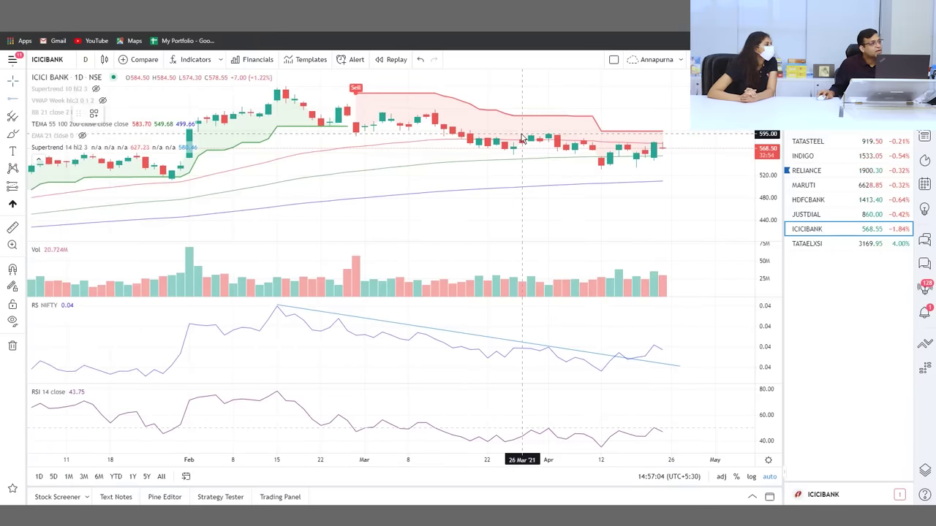
click(521, 134)
scroll(522, 190, up, 4)
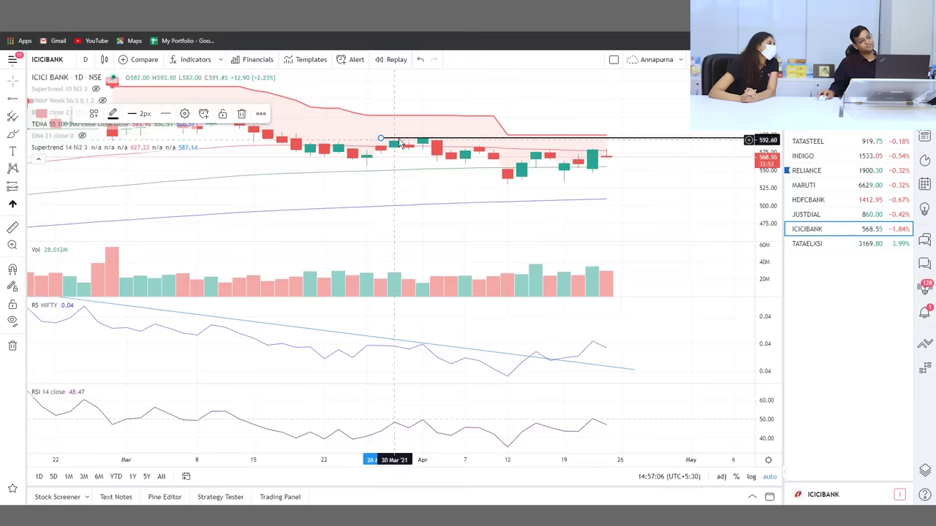
Create an only-once alert for ICICIBANK crossing the value 600.10
right_click(620, 139)
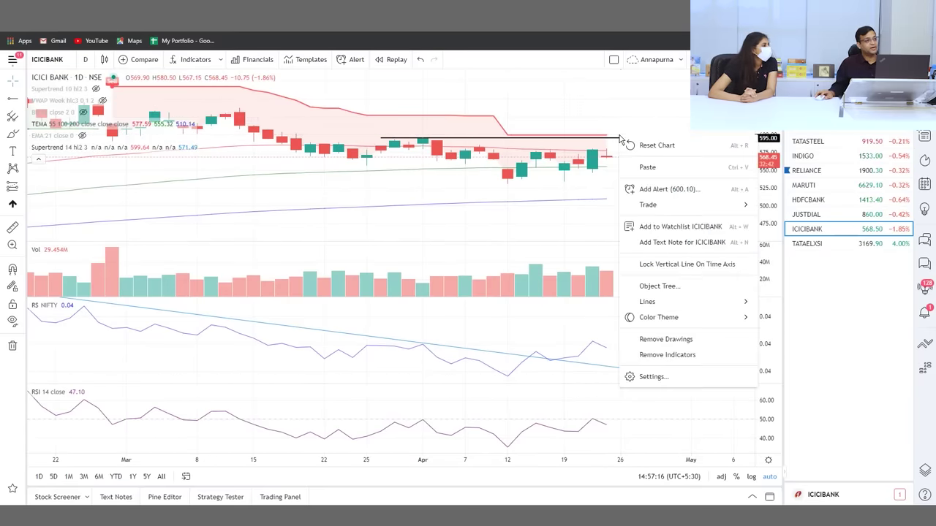
click(648, 185)
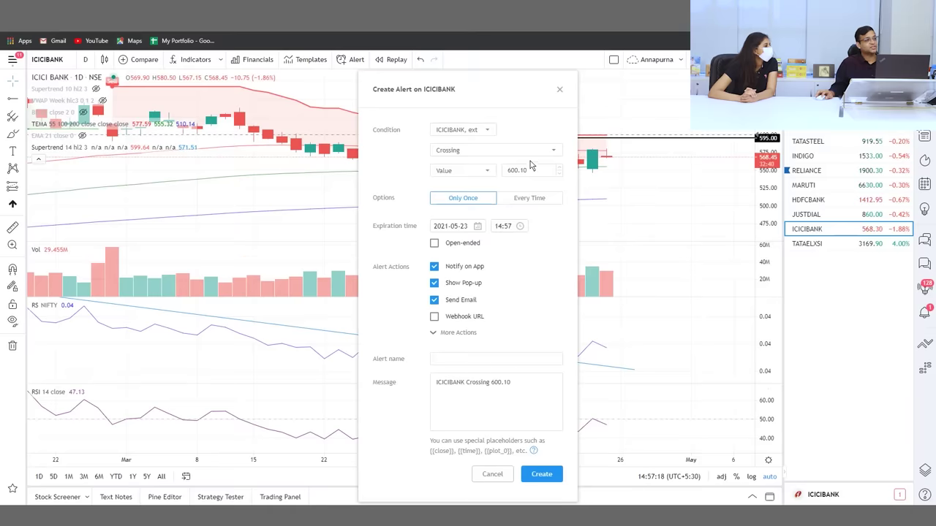
click(549, 474)
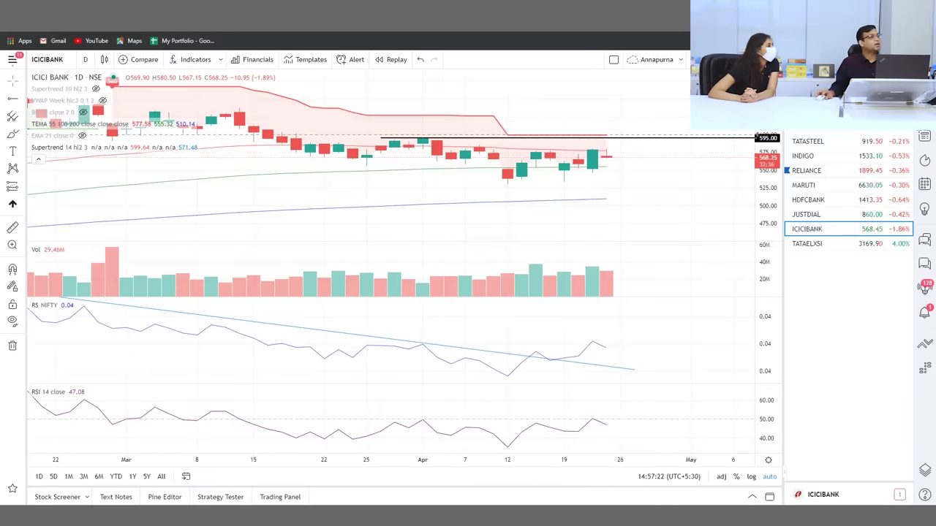
Open the StockEdge web app in a new browser tab and bring up the ICICI Bank Ltd. stock page
key(ctrl+t)
text(web.sto)
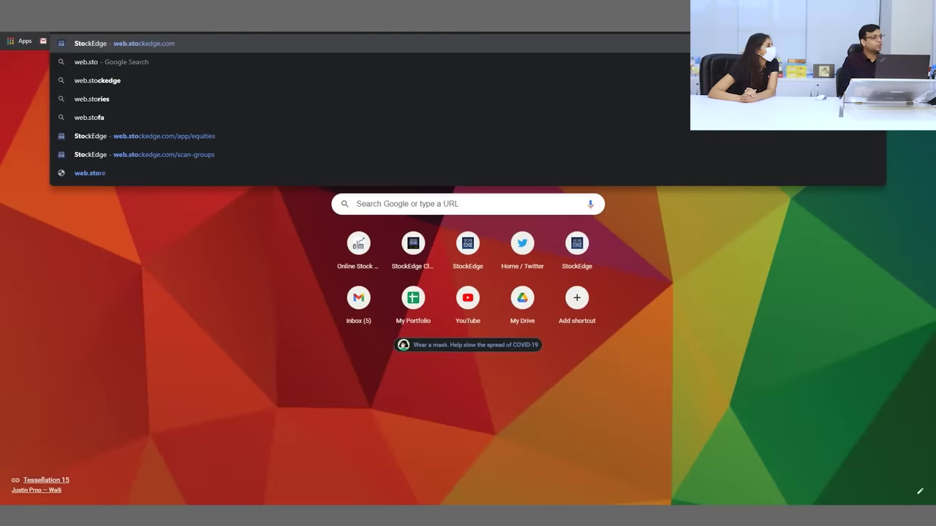
key(Return)
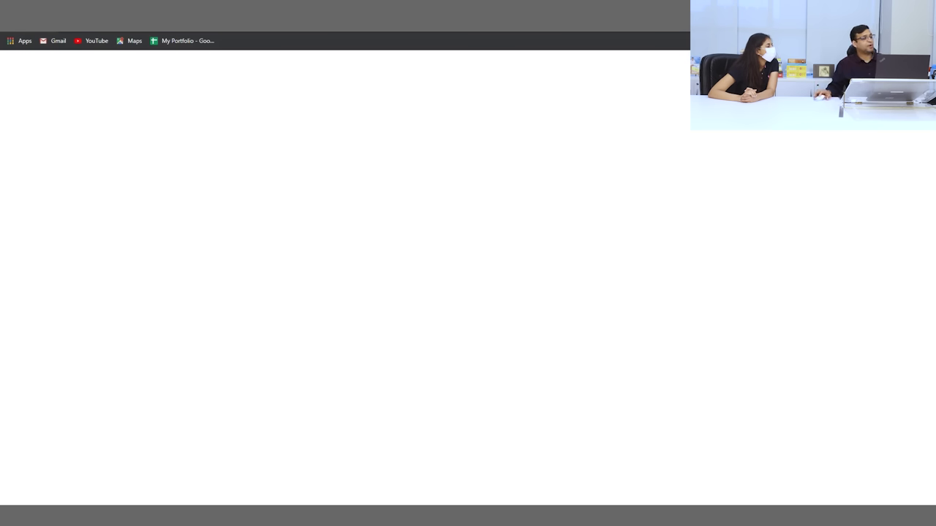
click(185, 65)
text(icici ba)
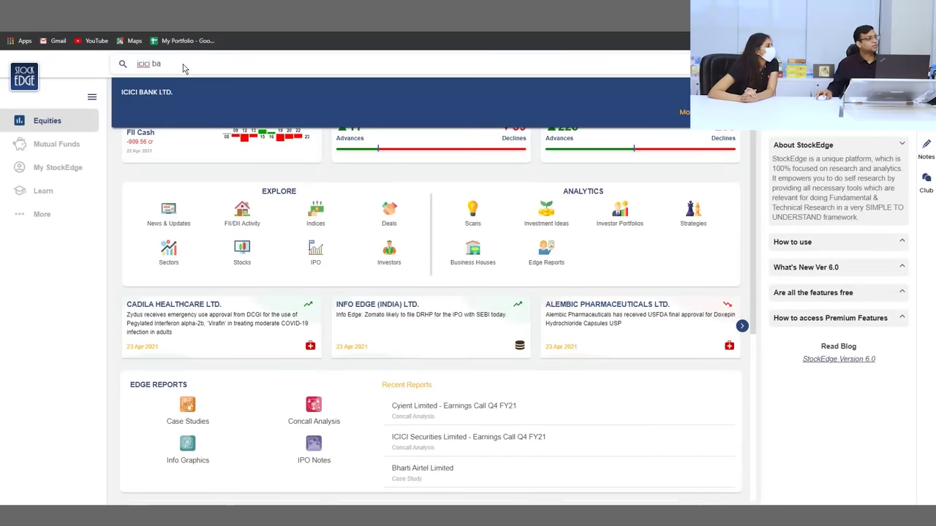
click(187, 95)
Add an ICICI Bank target to buy when the price crosses above INR 600, described as "learn2trade vidoe discussion"
scroll(120, 119, right, 1)
click(120, 119)
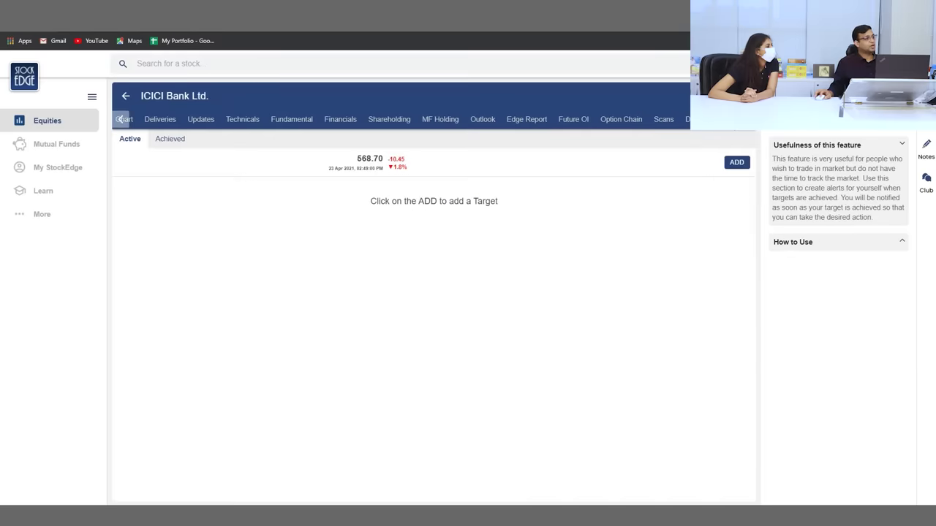
click(736, 163)
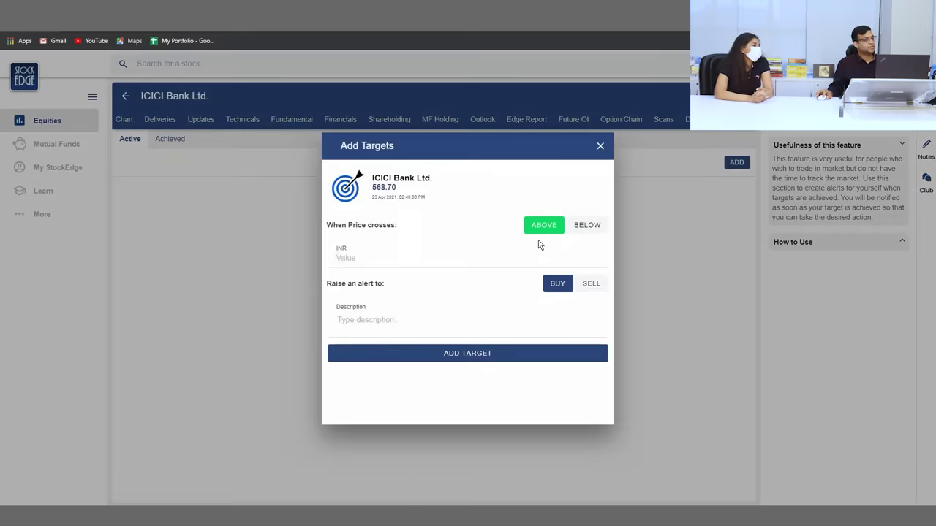
click(380, 252)
text(600)
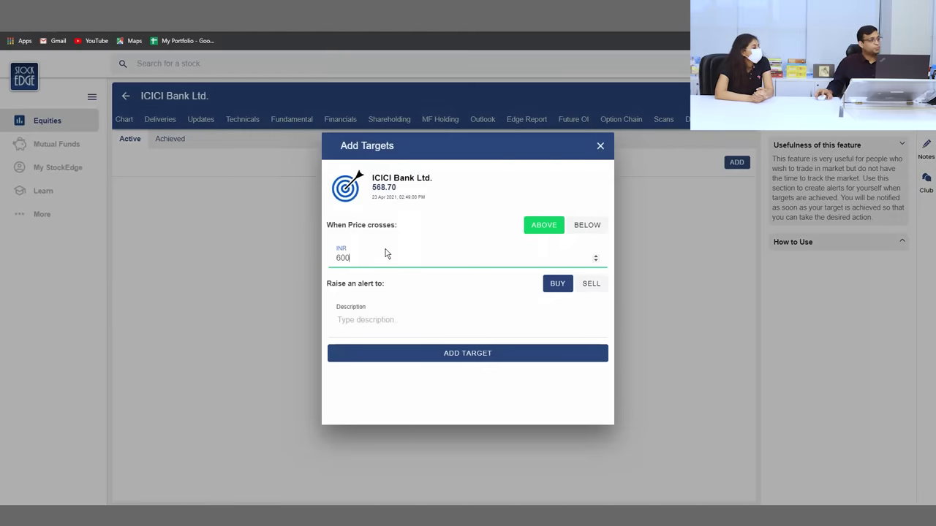
click(408, 330)
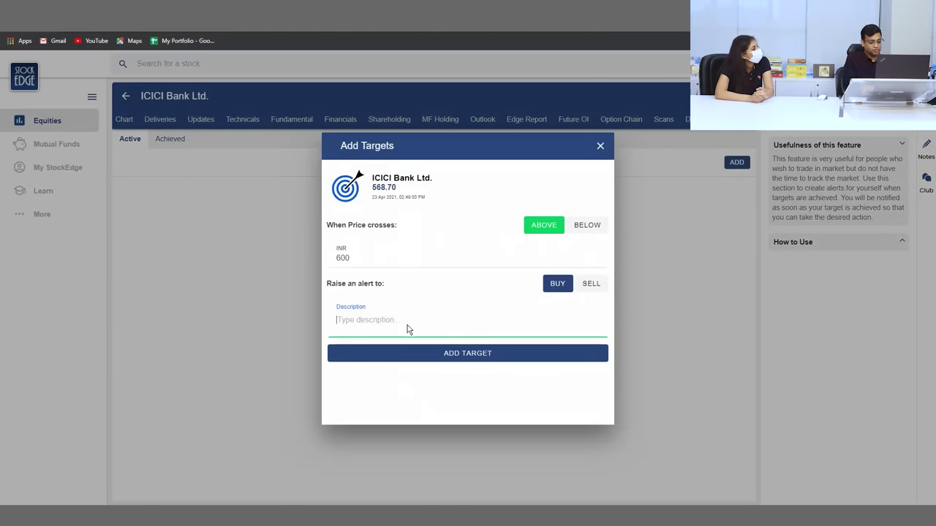
text(learn2trade vidoe discussion)
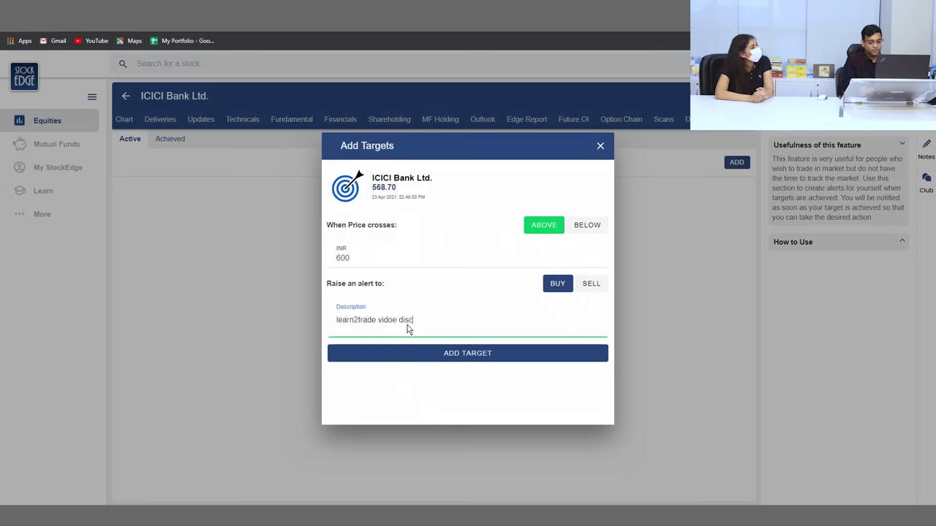
click(481, 357)
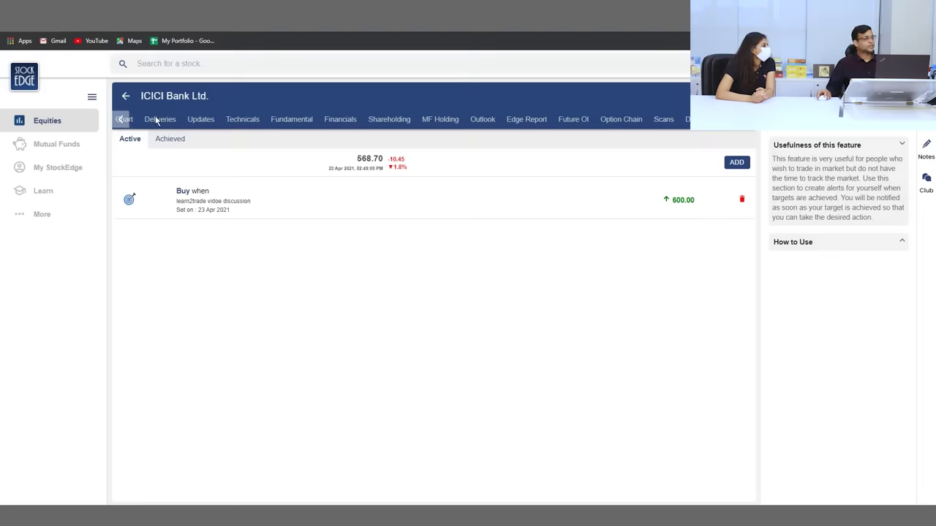
Bring up the ICICI Bank price chart and review the list of indicators applied to it
click(157, 120)
click(155, 120)
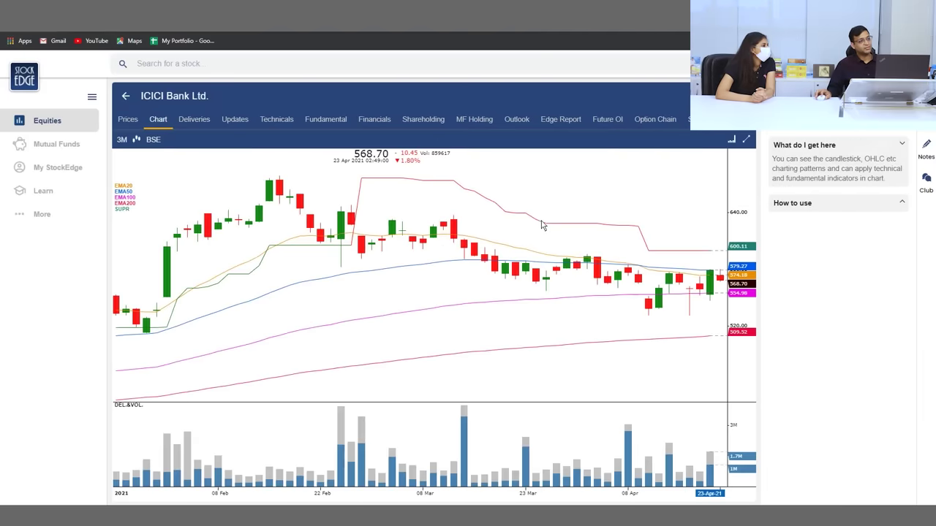
click(732, 140)
scroll(775, 248, down, 1)
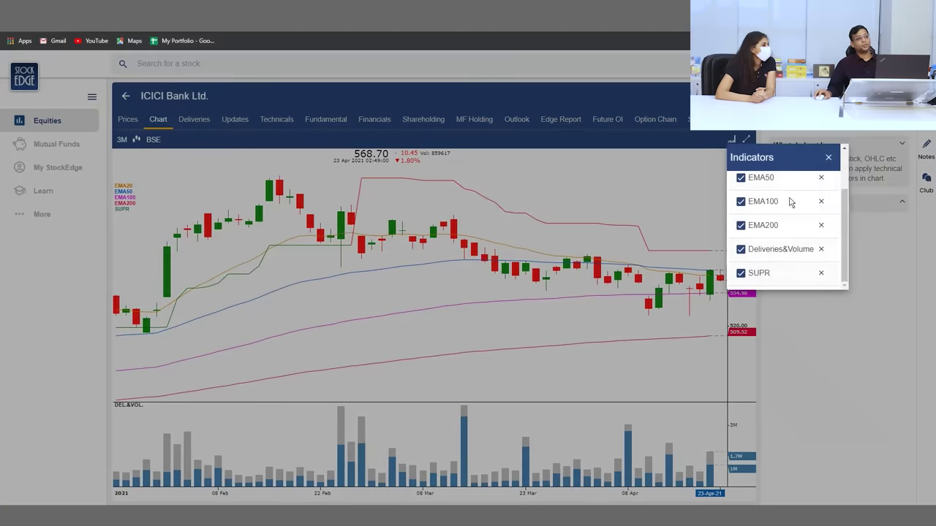
scroll(786, 226, up, 2)
Add the Relative Strength Index (RSI) to the ICICI Bank chart, save the indicator set and close the indicator list
click(818, 184)
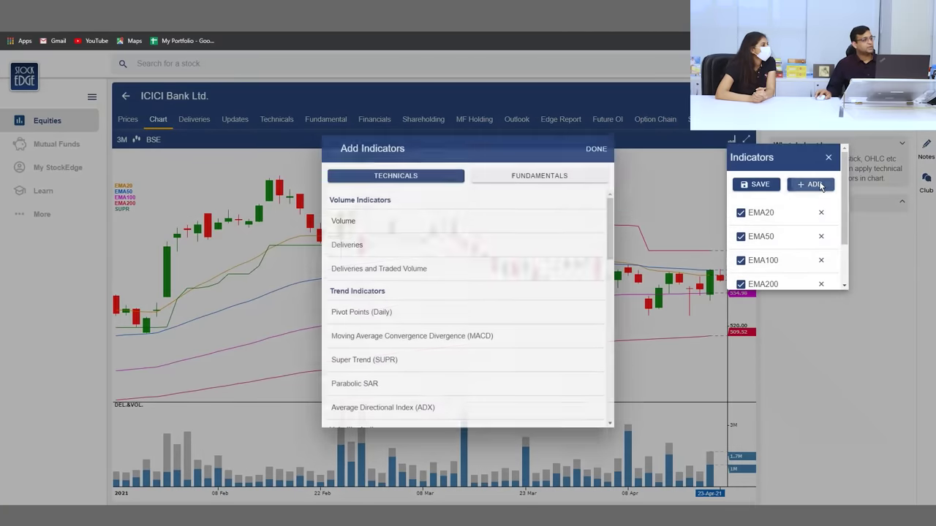
scroll(475, 350, down, 5)
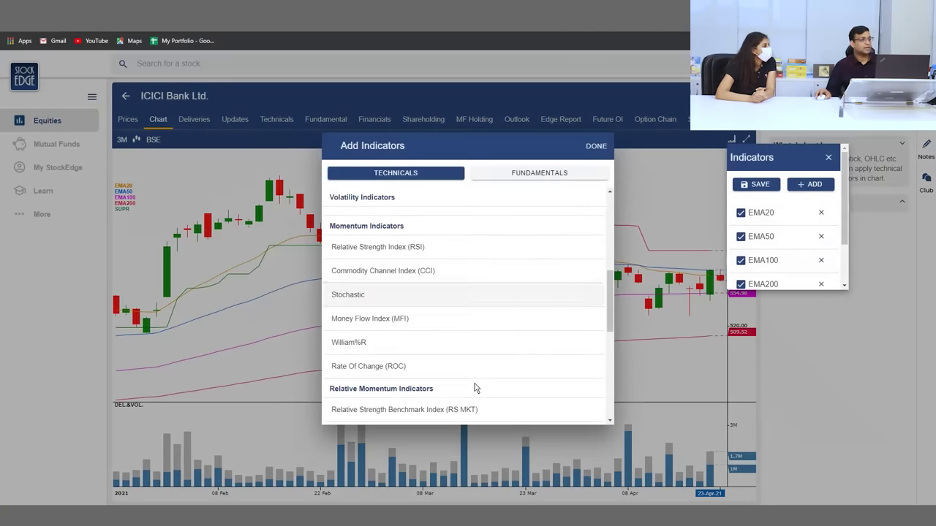
scroll(475, 386, down, 4)
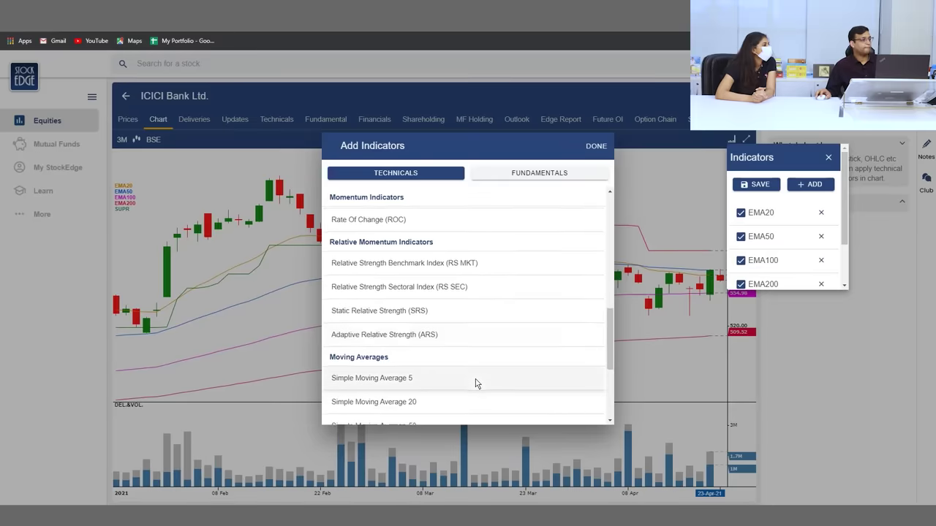
scroll(475, 384, down, 2)
scroll(475, 383, up, 8)
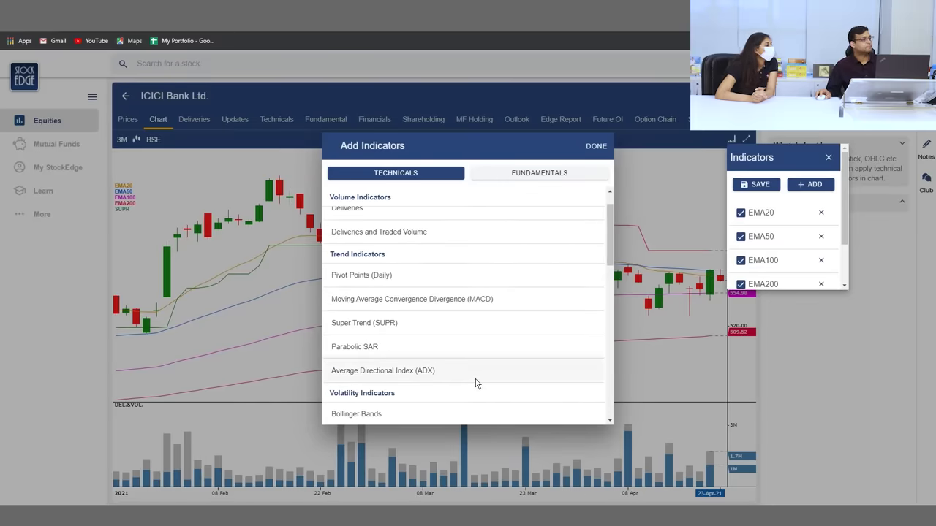
scroll(475, 381, down, 4)
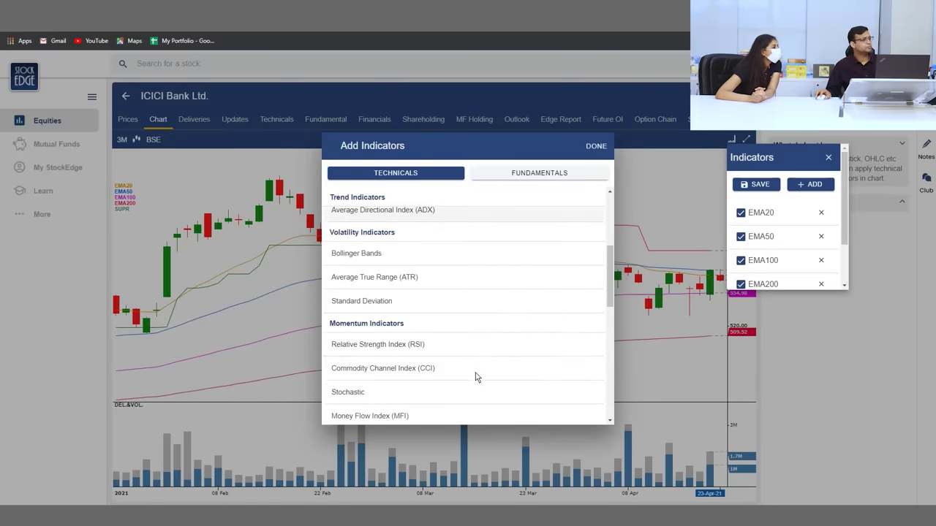
click(449, 346)
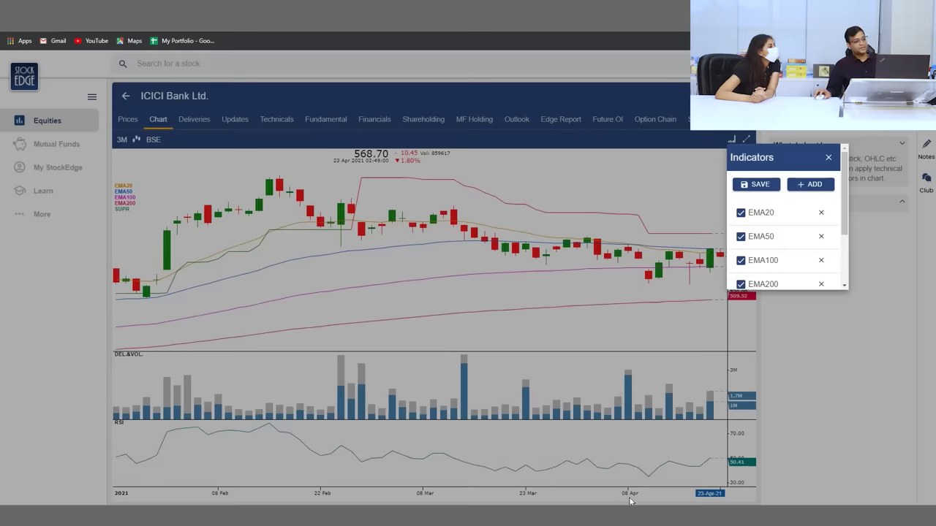
click(755, 184)
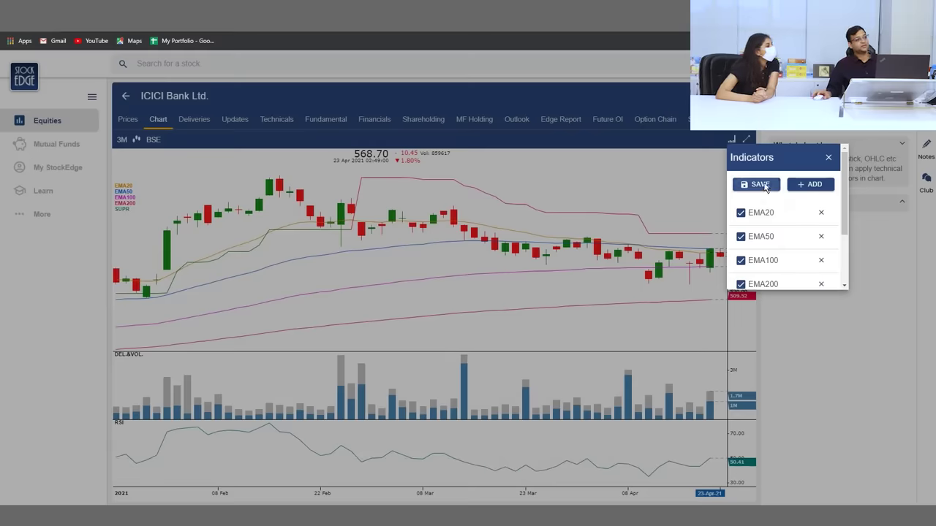
click(828, 159)
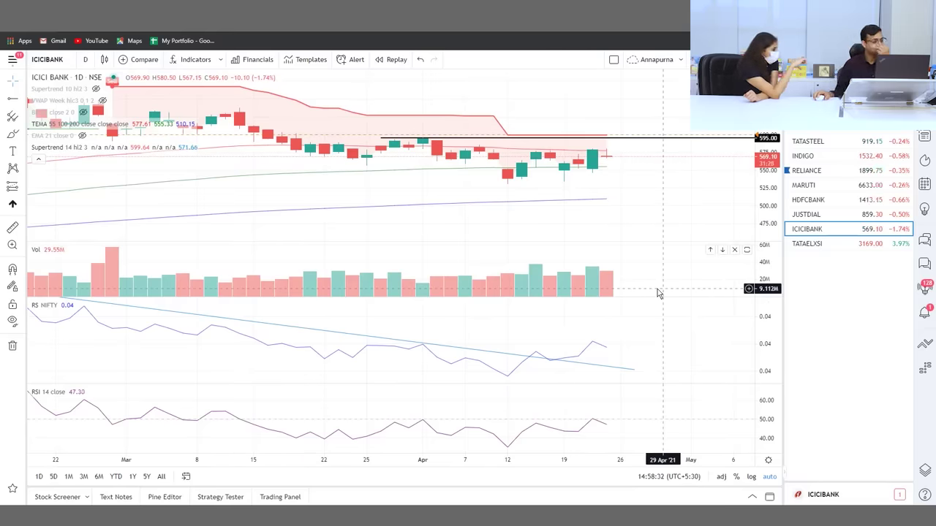
In TradingView, view a longer stretch of the ICICIBANK daily chart, and bring up the HDFCBANK and MARUTI charts from the watchlist
scroll(544, 344, down, 3)
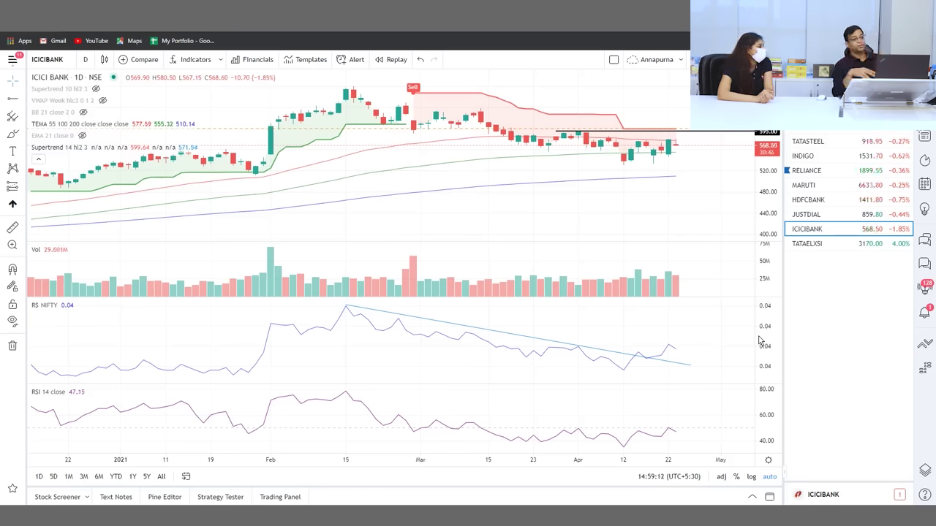
click(834, 202)
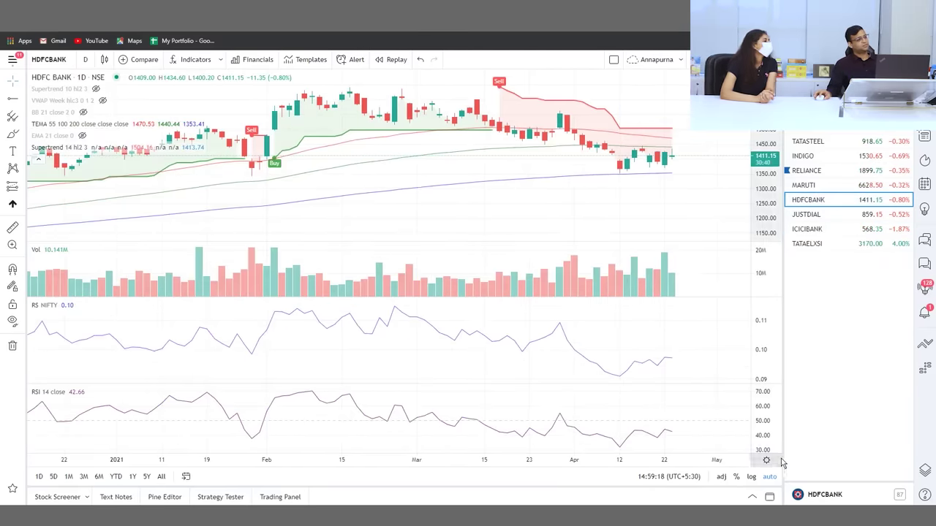
click(812, 186)
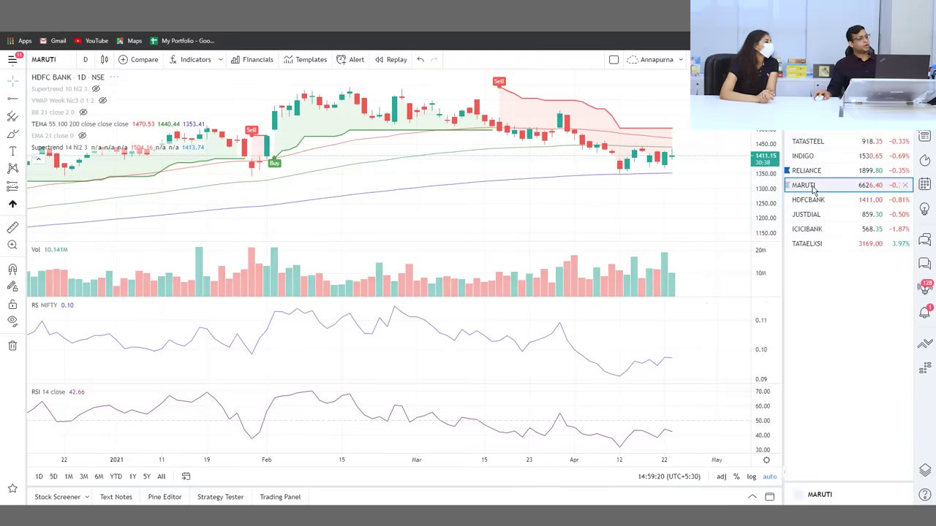